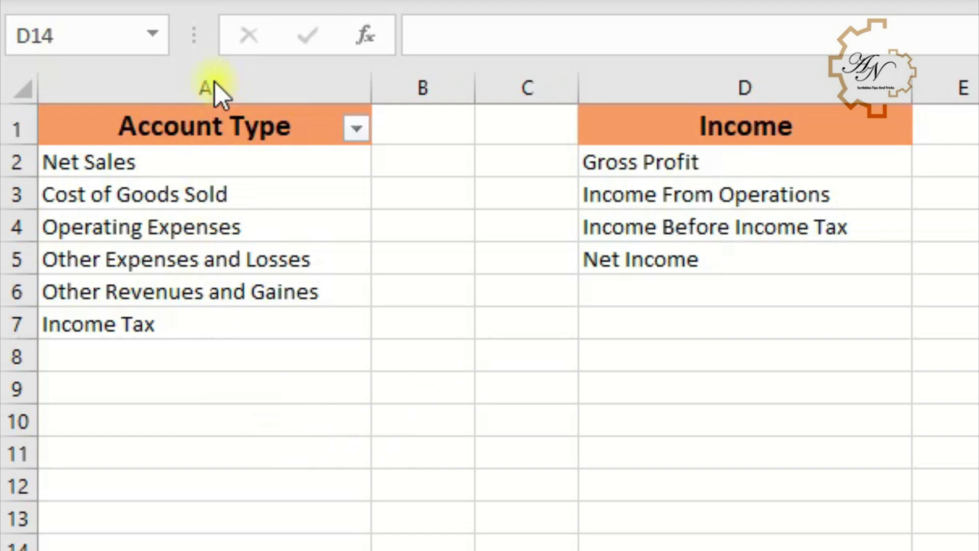
Step: Point out the six income-statement account types, from Net Sales through Income Tax
click(200, 155)
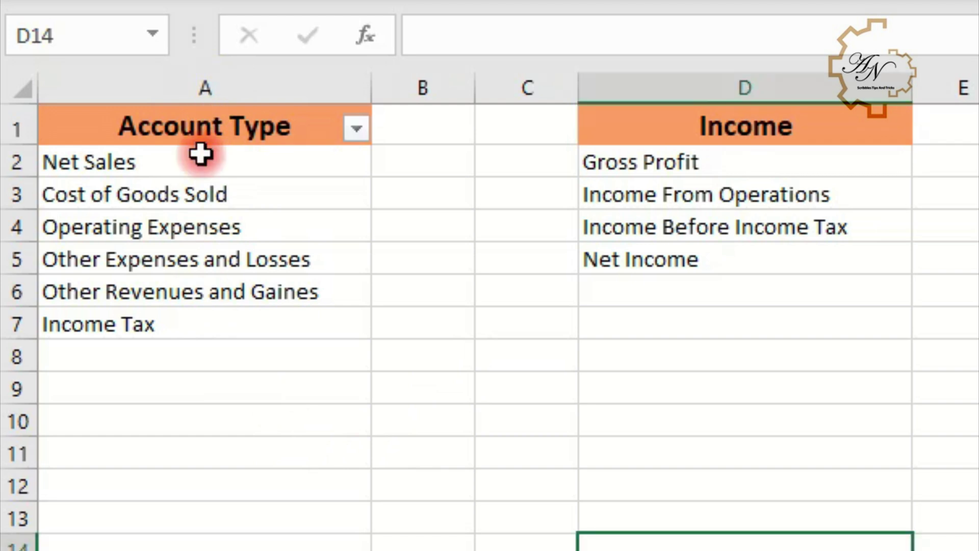
click(221, 191)
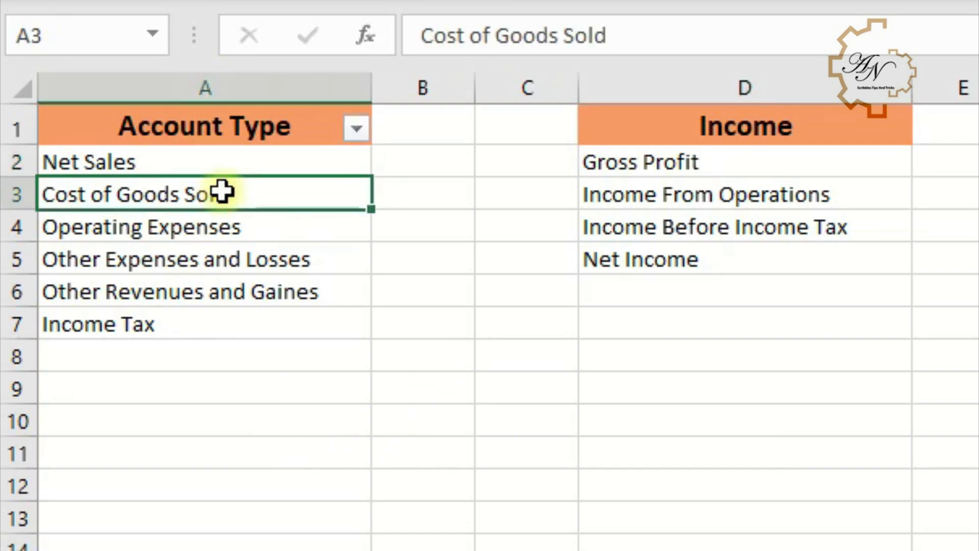
click(222, 230)
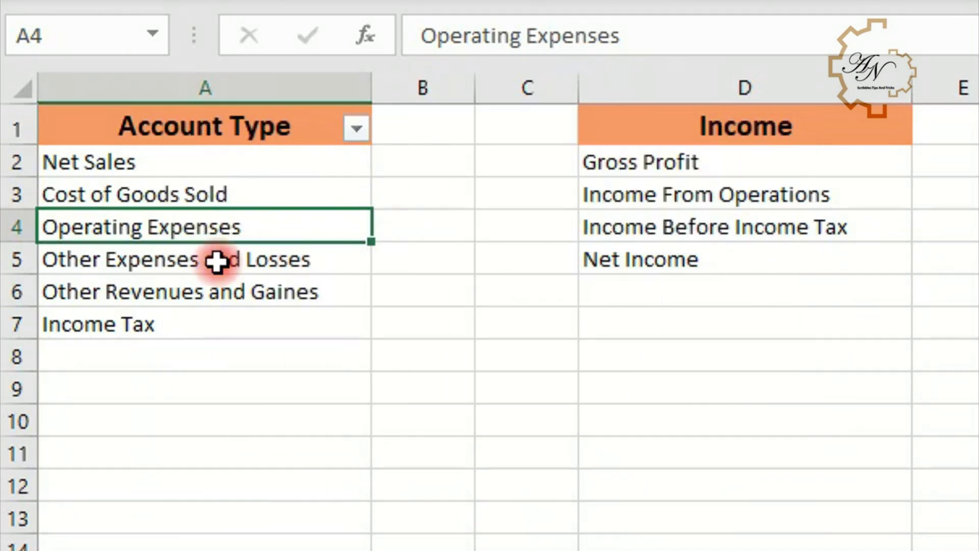
click(219, 261)
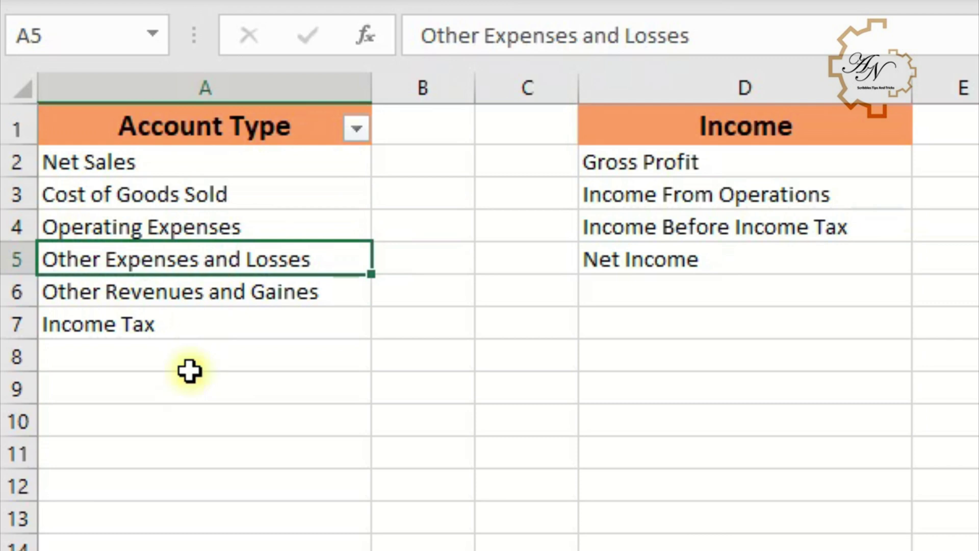
click(216, 293)
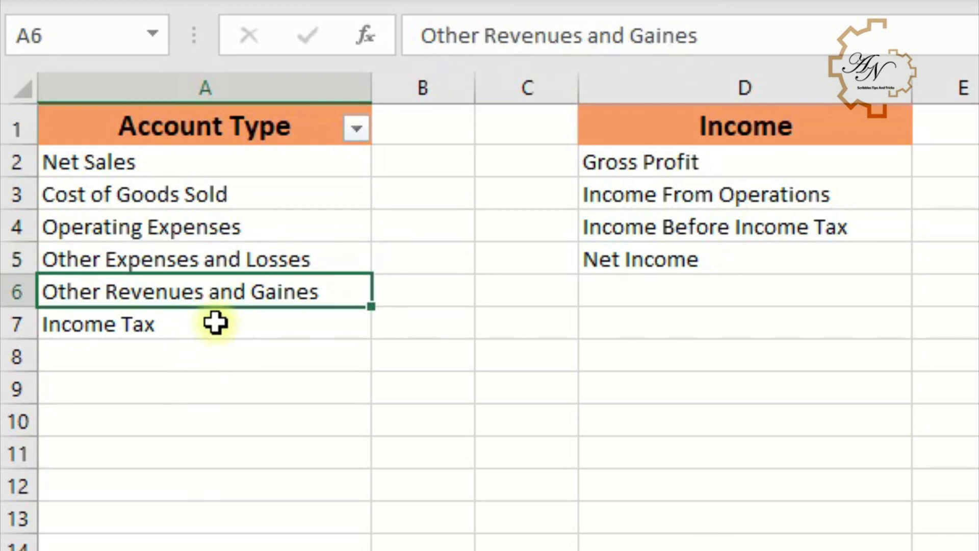
click(192, 324)
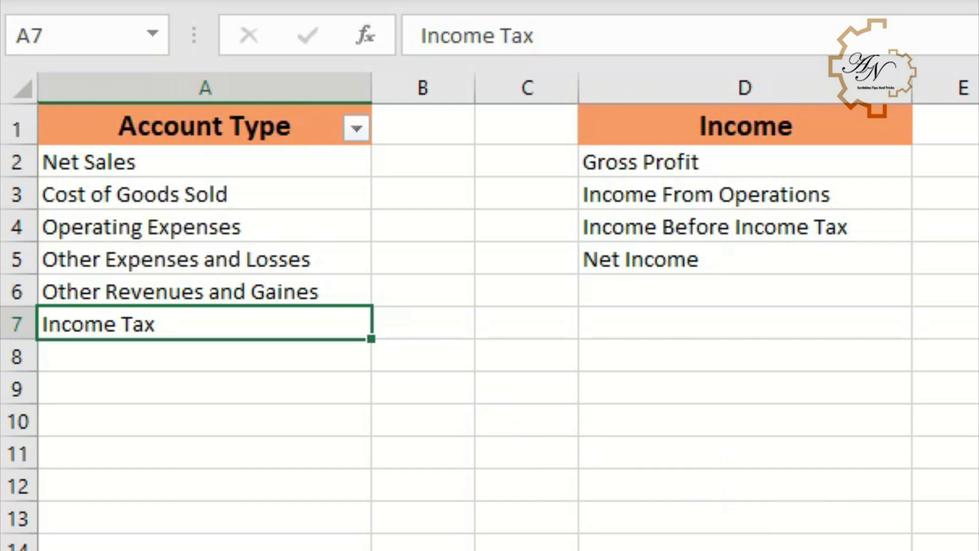
Step: Point out the Gross Profit, Income From Operations, Income Before Tax and Net Income items
click(656, 162)
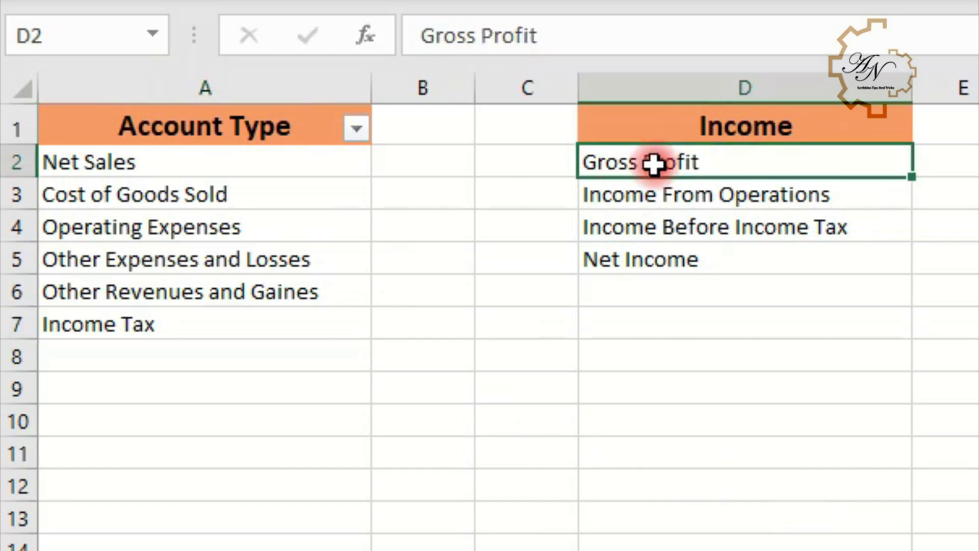
click(657, 196)
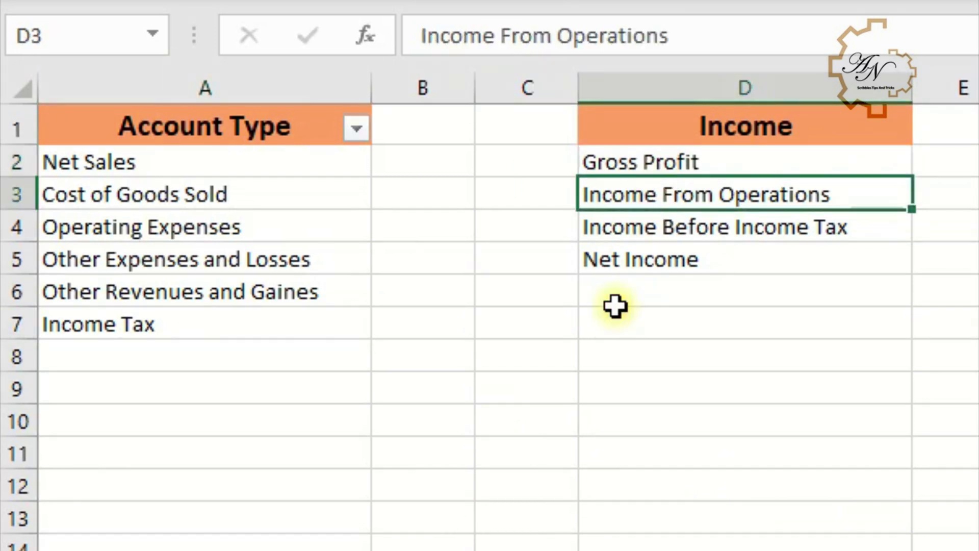
click(636, 230)
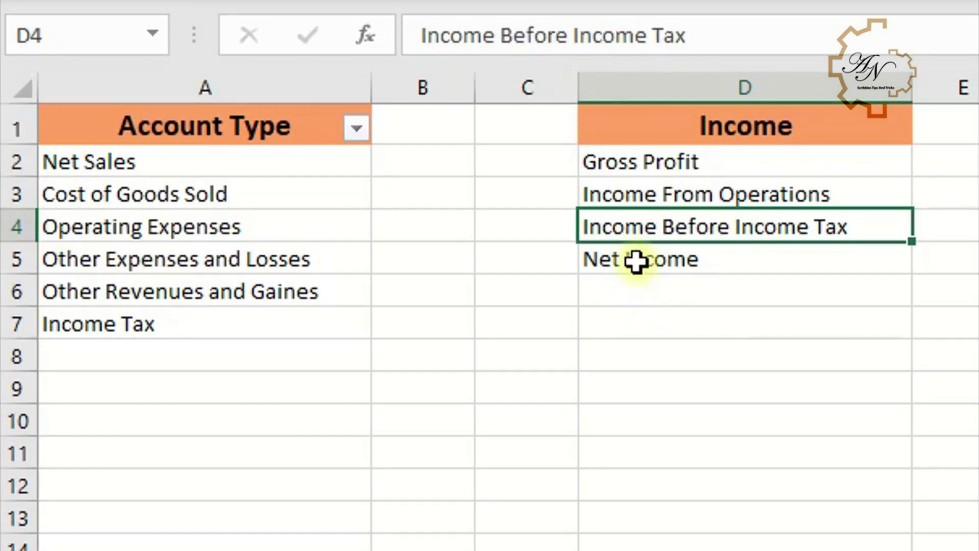
click(635, 262)
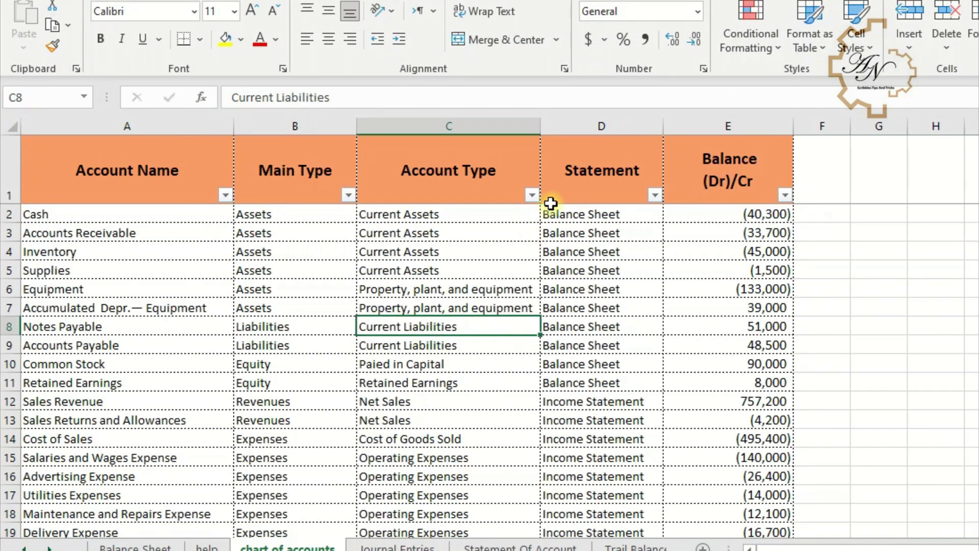
Step: Filter the Statement column to Income Statement rows, then clear the filter again
click(652, 196)
click(493, 389)
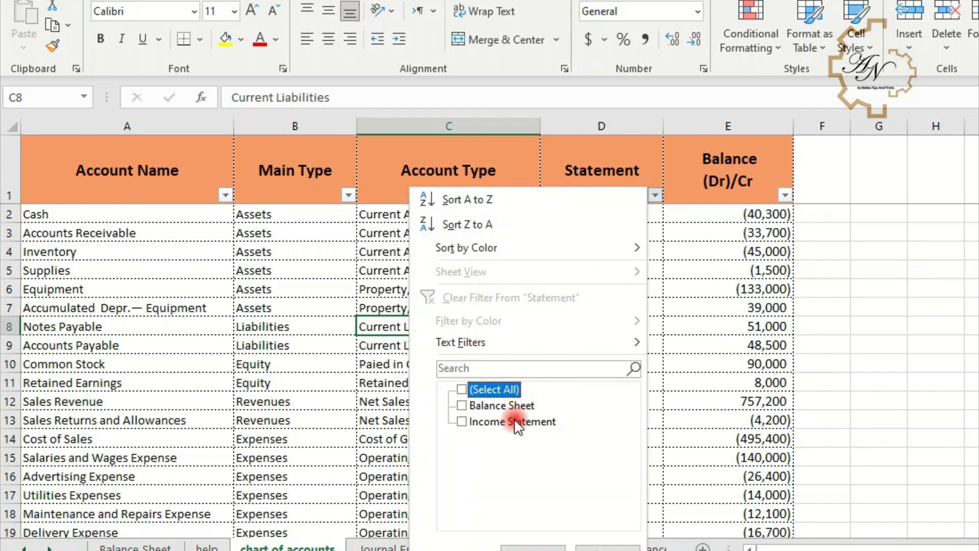
click(462, 422)
click(533, 548)
click(456, 383)
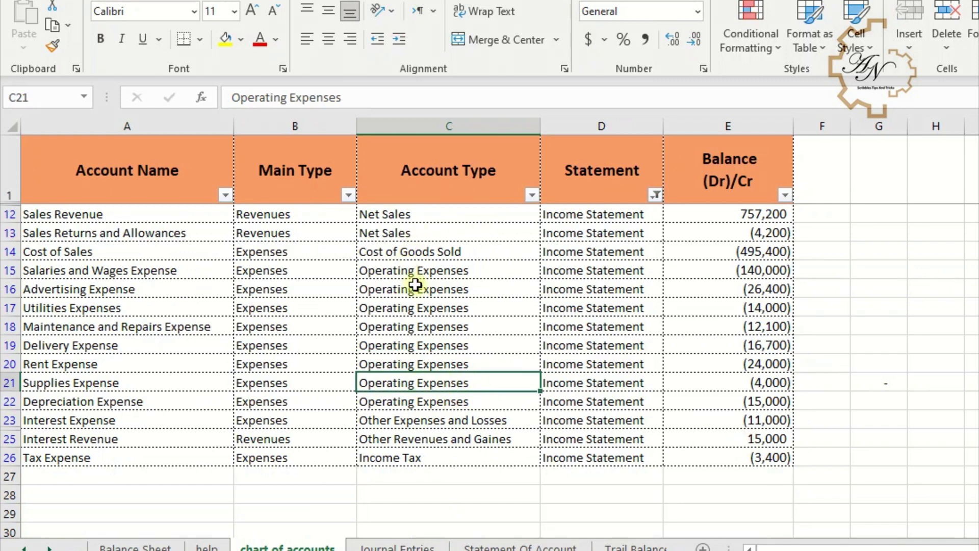
click(435, 438)
click(656, 195)
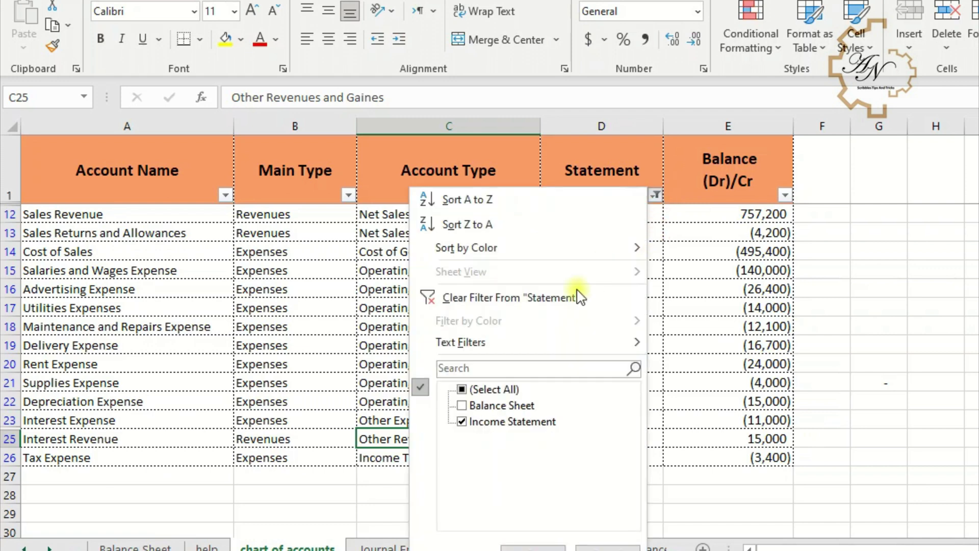
click(536, 297)
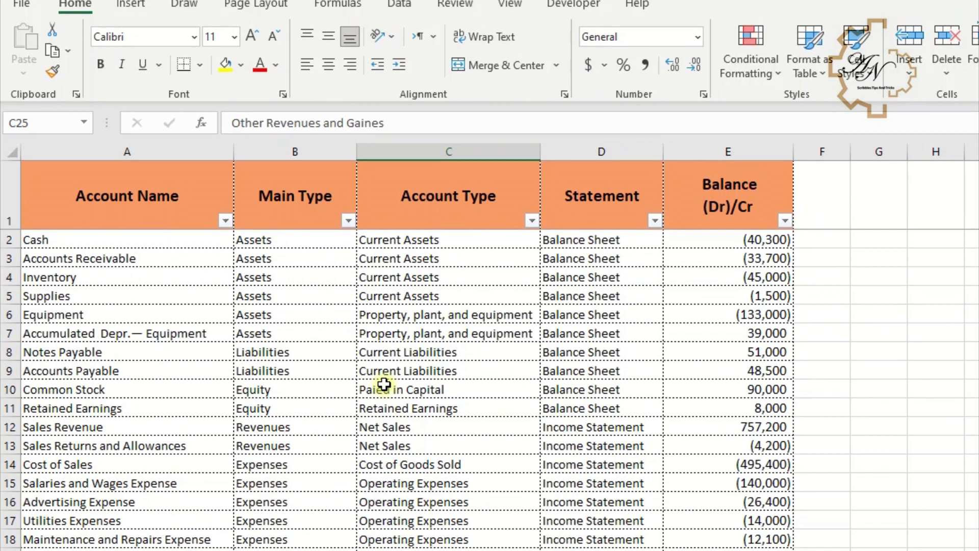
Step: Insert a PivotTable on a new worksheet using columns A:E as the source
click(398, 365)
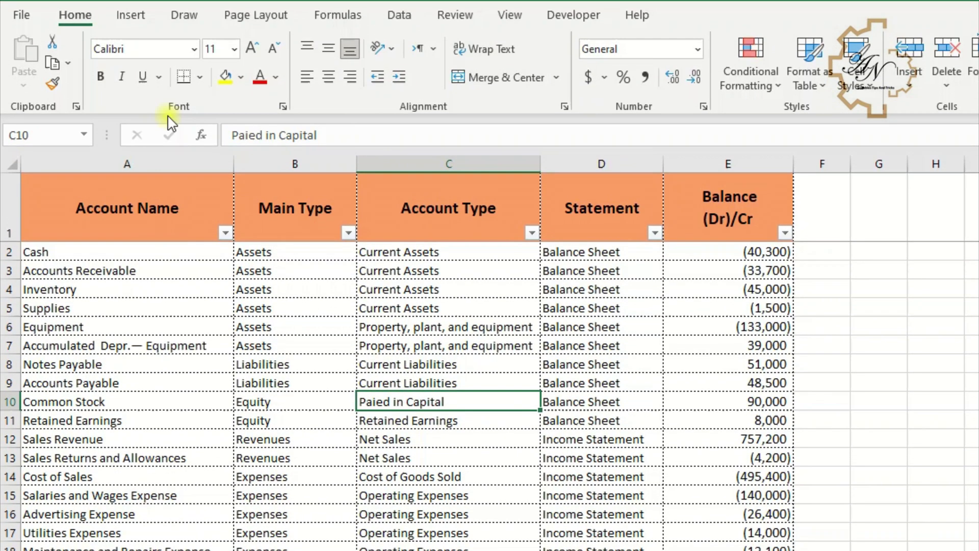
click(131, 15)
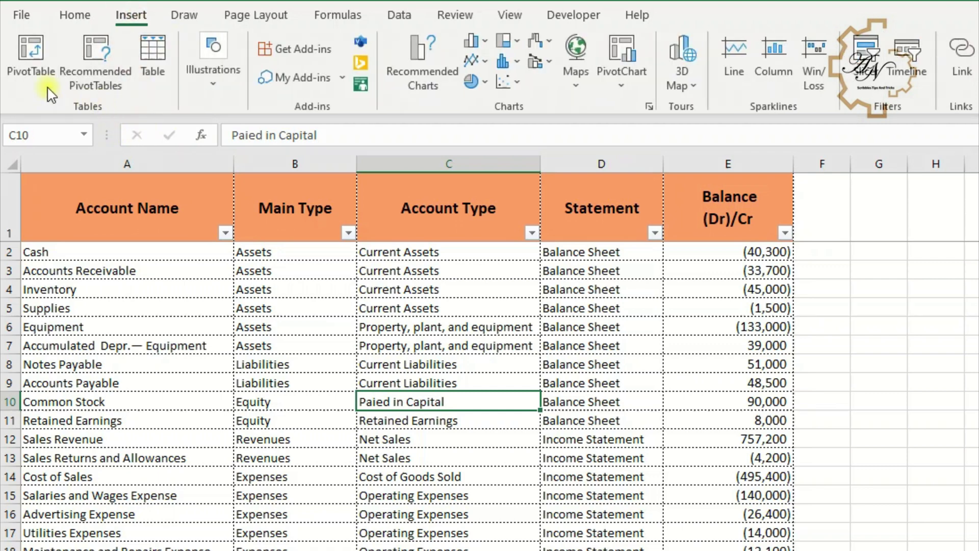
click(30, 58)
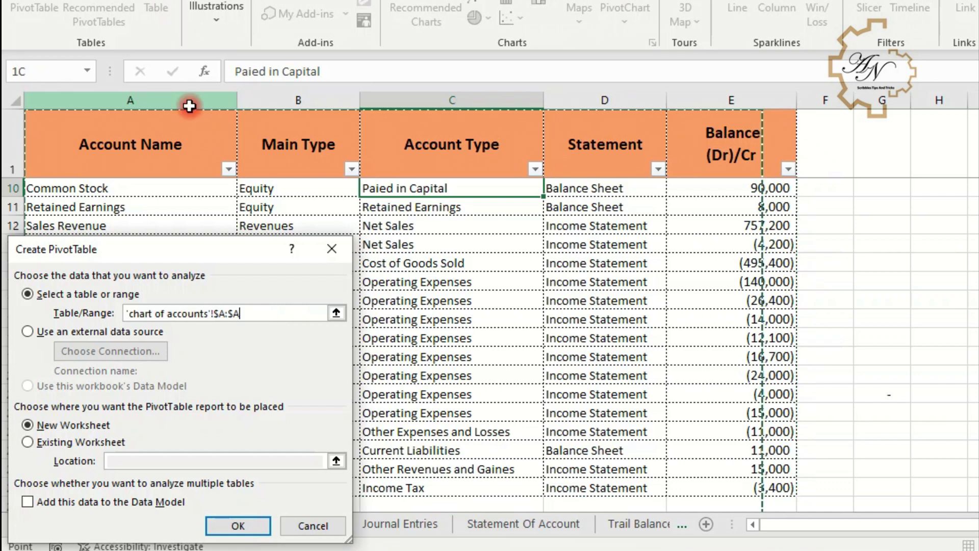
drag(184, 155, 330, 154)
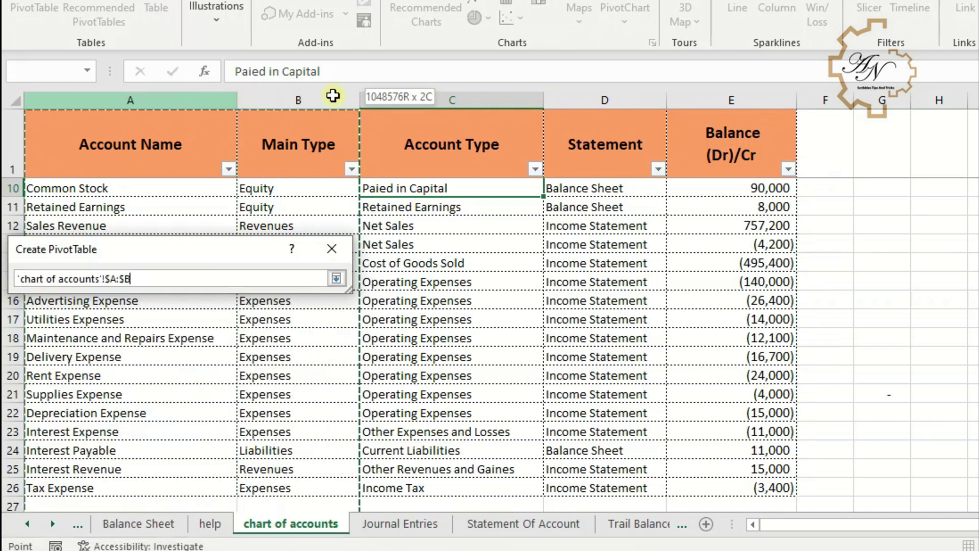
drag(333, 95, 704, 98)
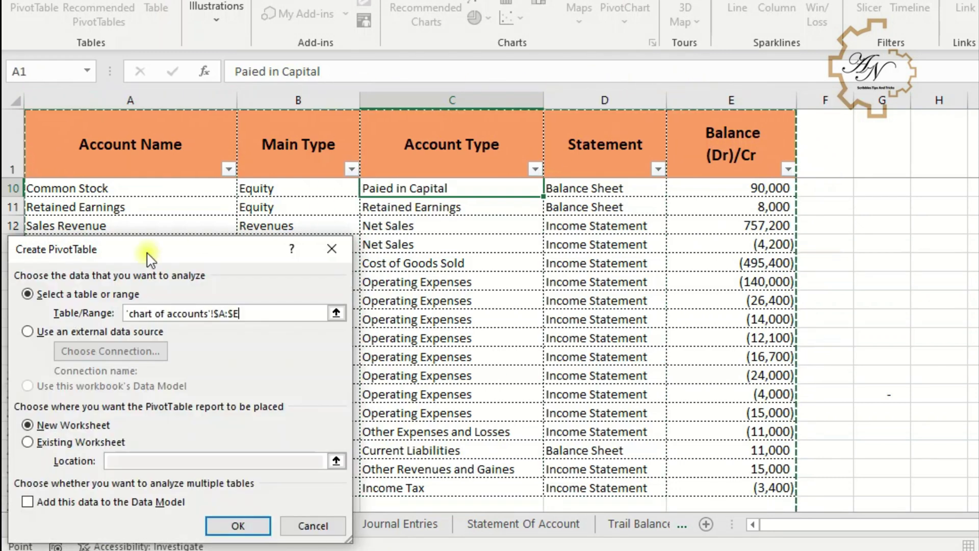
click(240, 525)
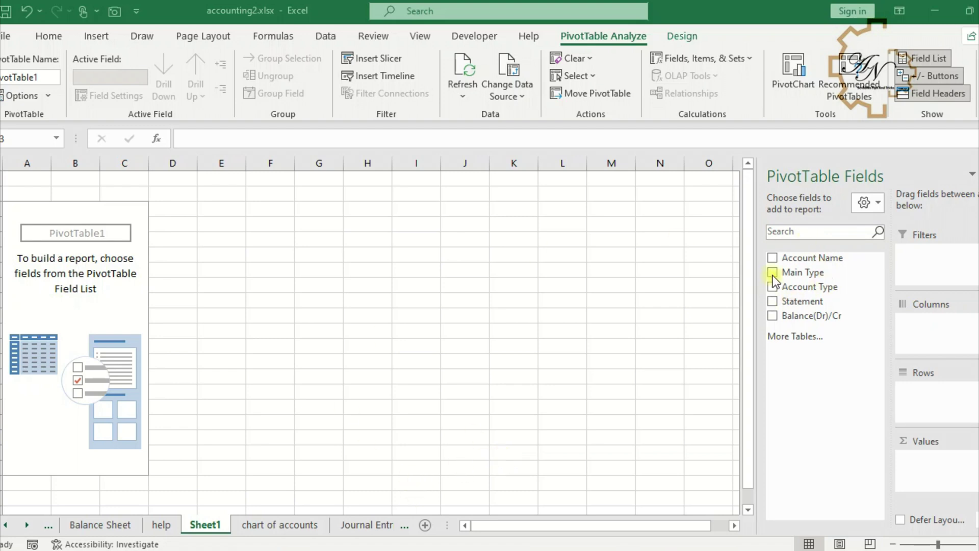
Step: Put Account Type in Rows, filter Statement to Income Statement, and sum Balance in Values
click(773, 288)
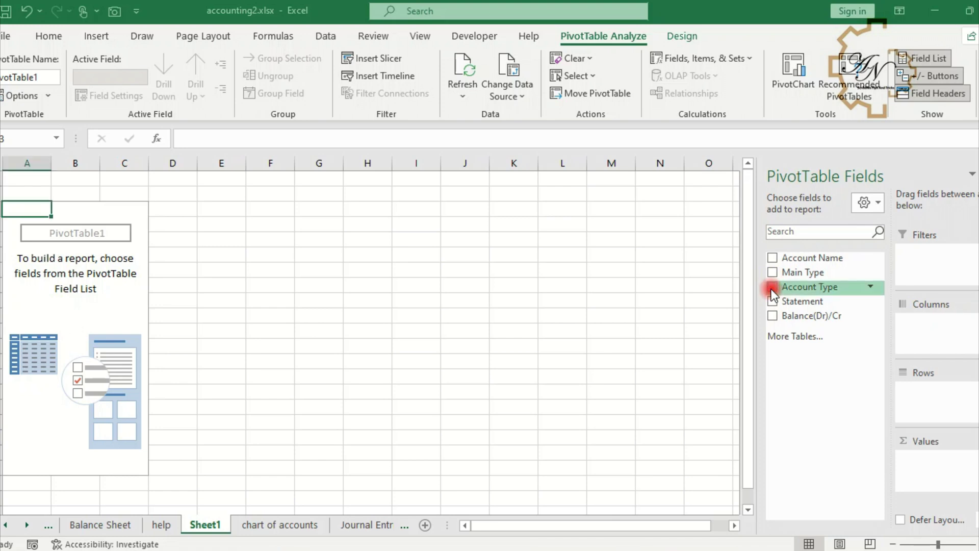
click(772, 288)
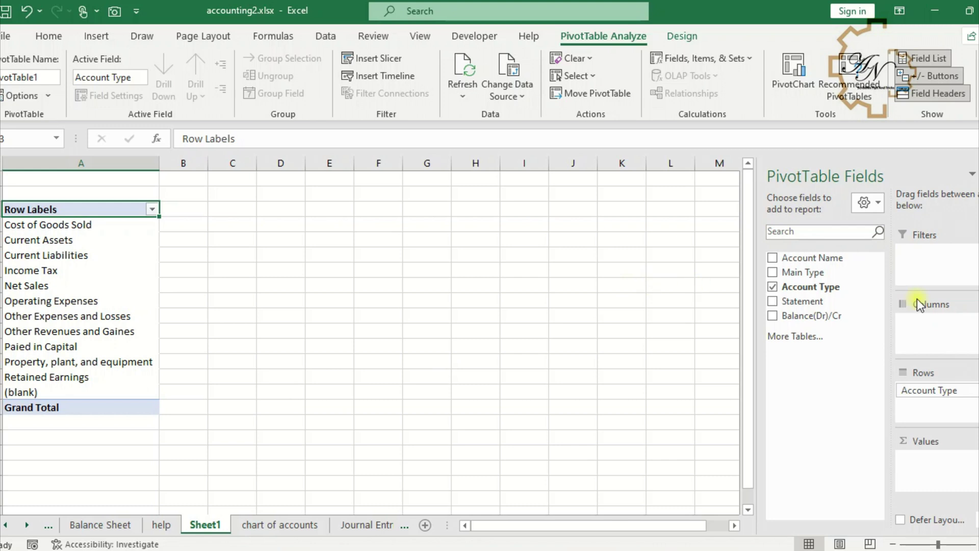
drag(805, 302, 923, 271)
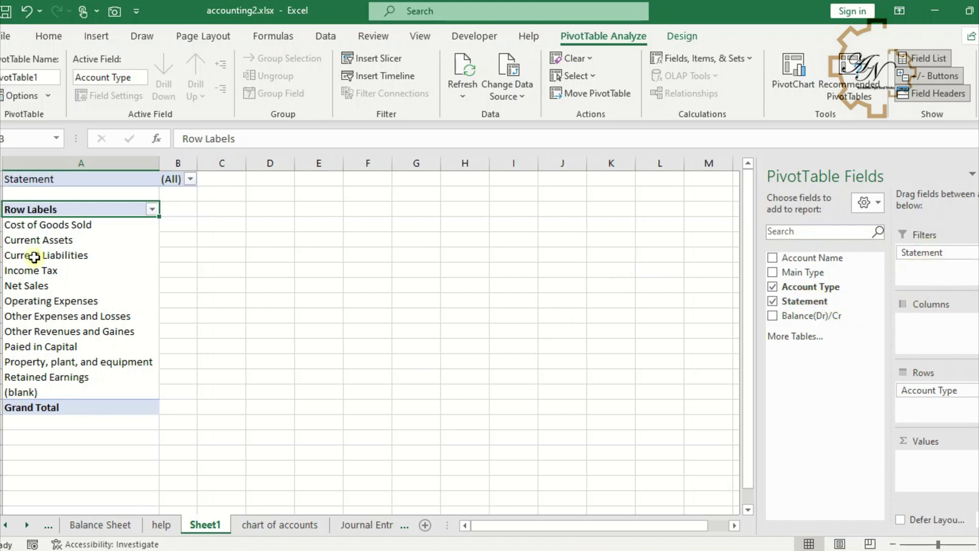
click(190, 179)
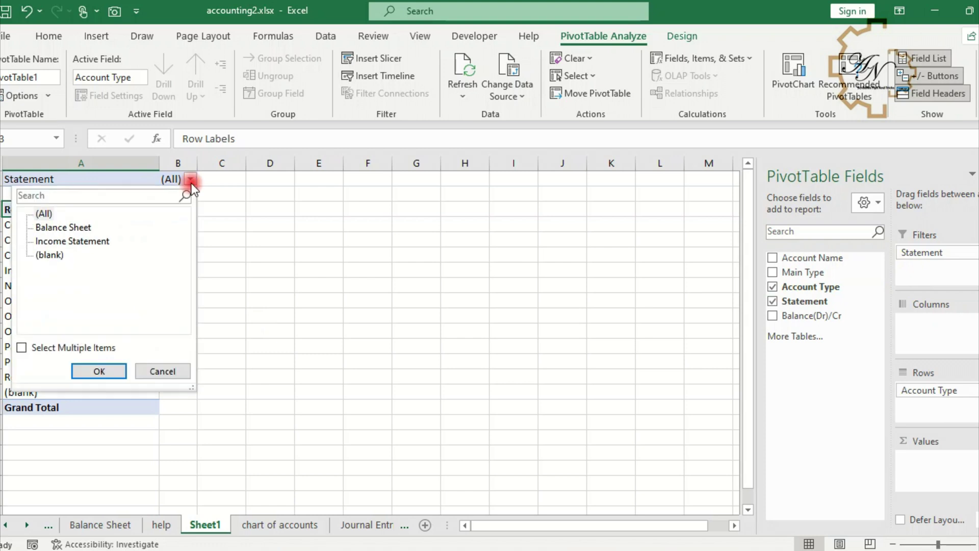
click(72, 241)
click(99, 371)
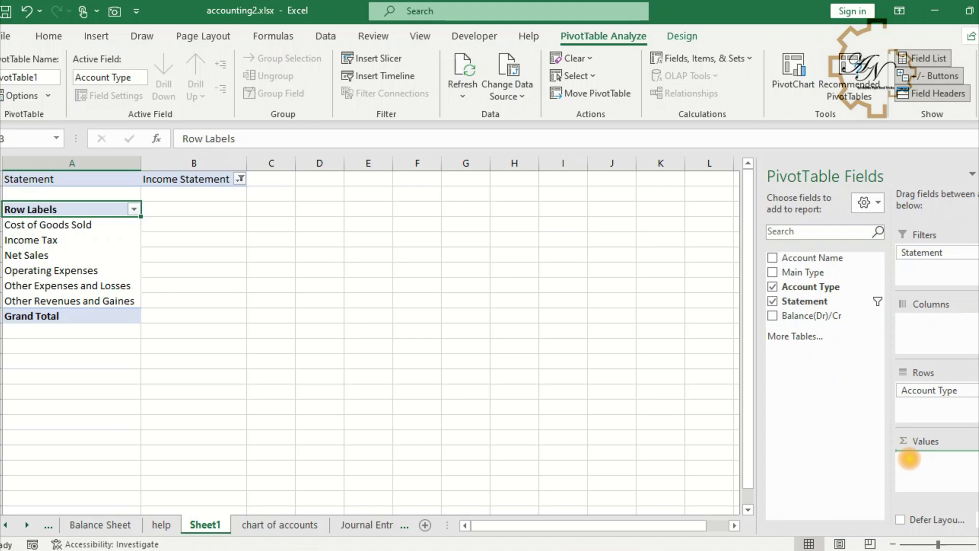
drag(926, 461, 926, 461)
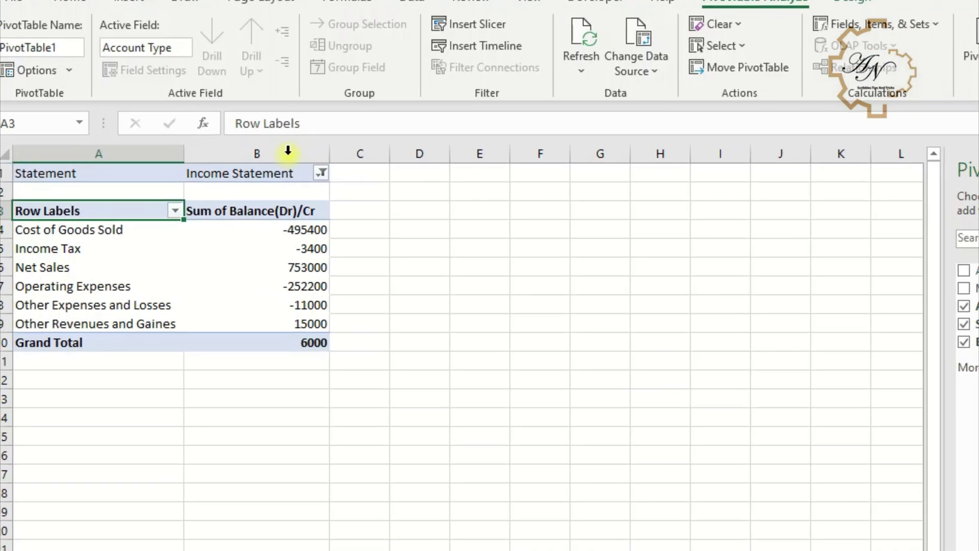
Step: Drag the account-type rows into order, moving Other Revenues and Gaines up and Income Tax last
click(34, 255)
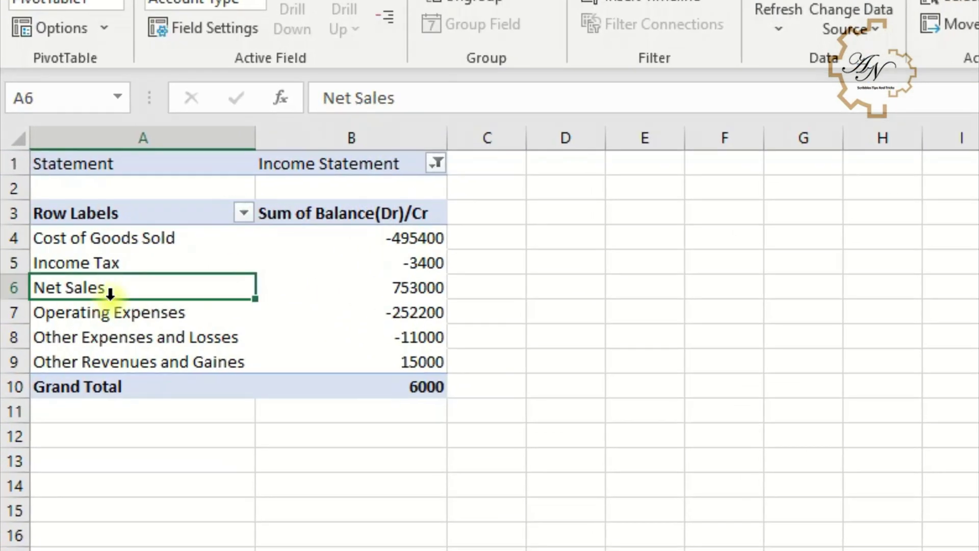
drag(110, 294, 123, 230)
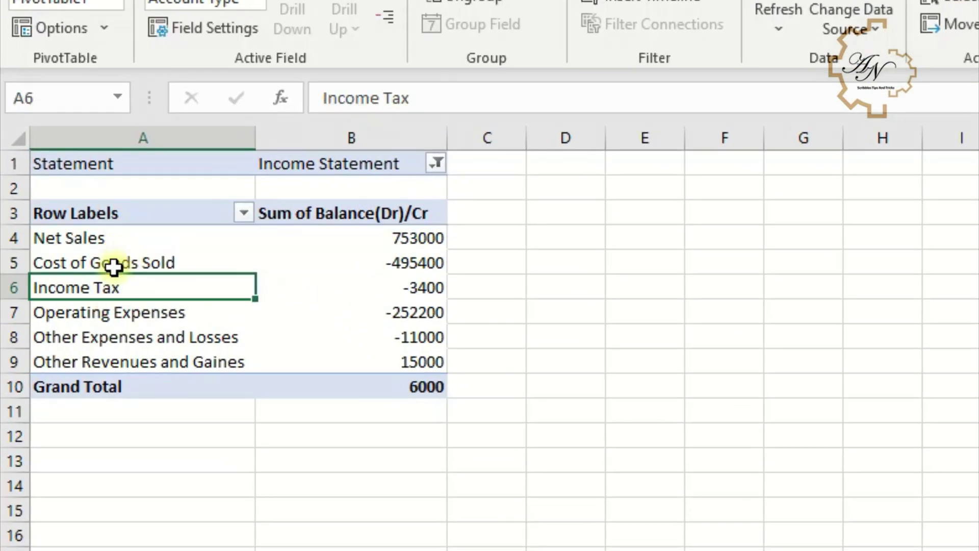
click(98, 311)
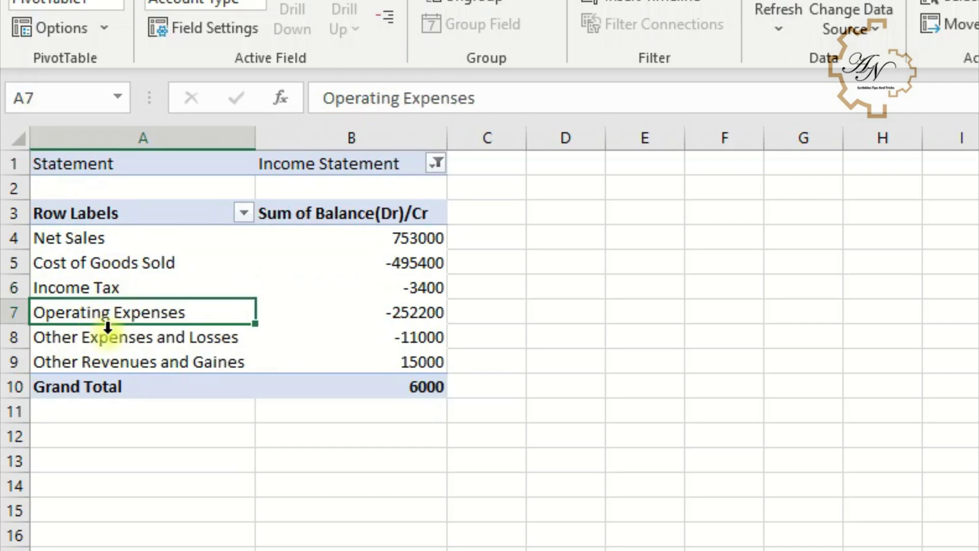
drag(115, 320, 137, 270)
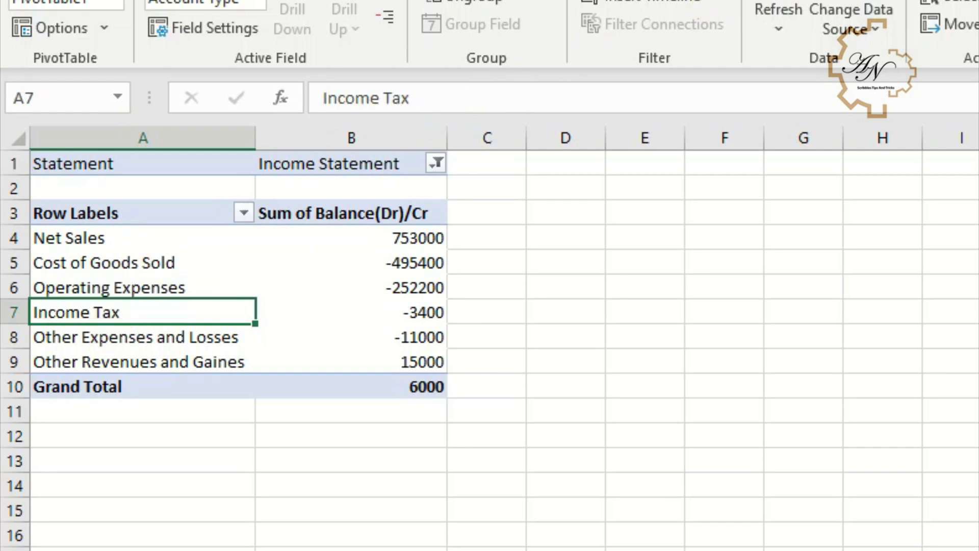
click(193, 361)
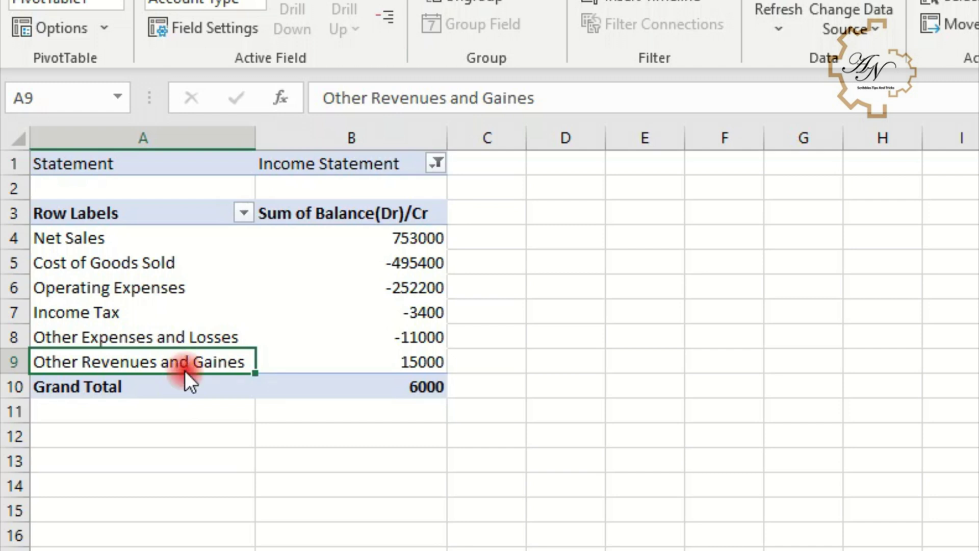
mouse_move(185, 371)
mouse_down()
mouse_move(191, 337)
mouse_move(160, 369)
mouse_up()
click(185, 314)
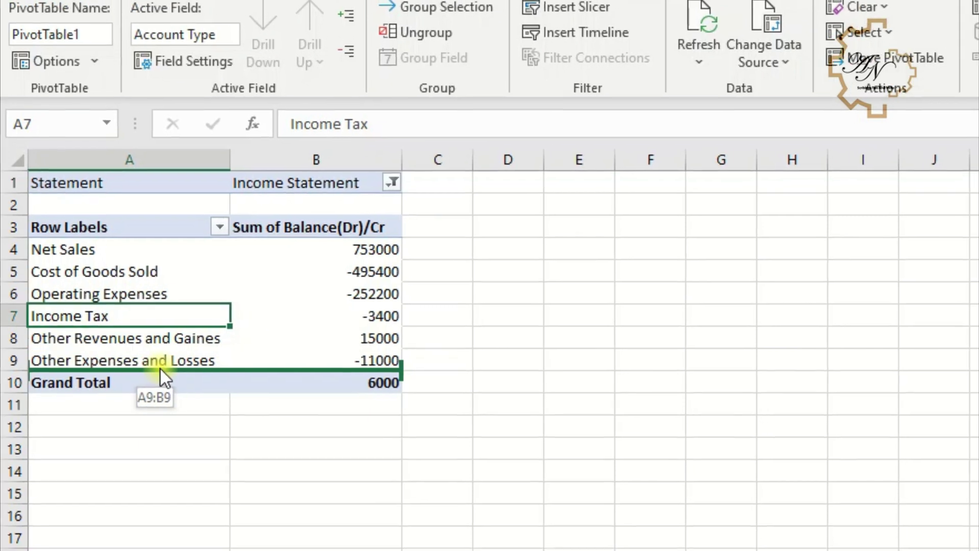
click(141, 379)
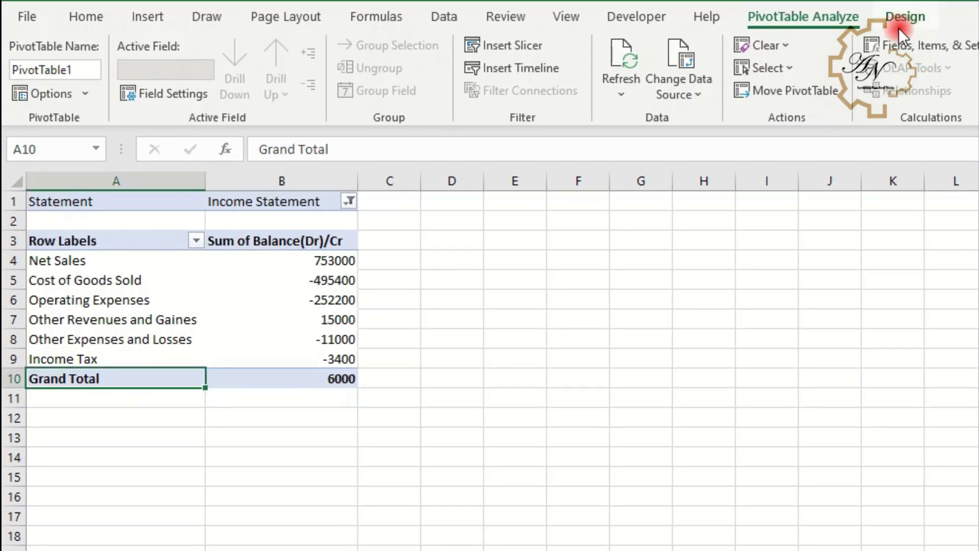
Step: Set Grand Totals to Off for Rows and Columns on the Design tab
click(925, 10)
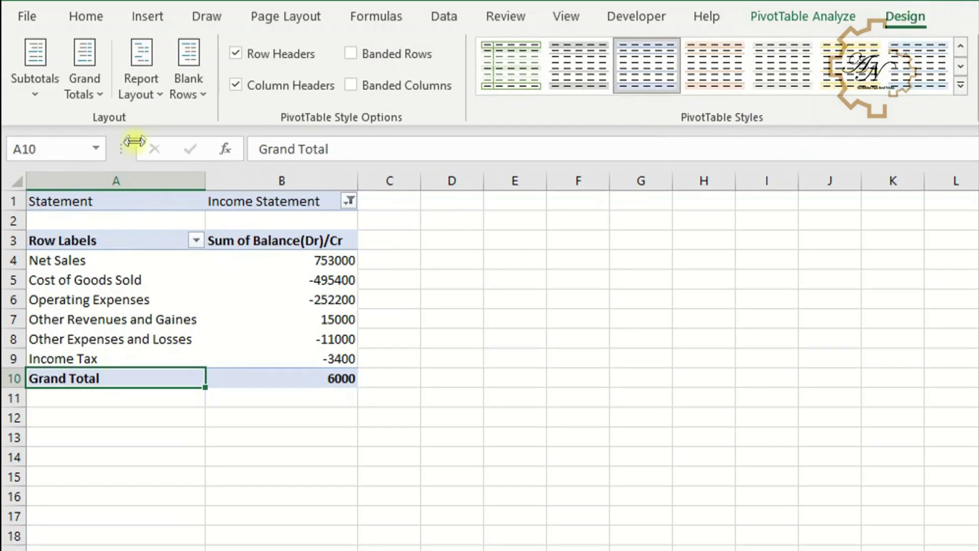
click(85, 88)
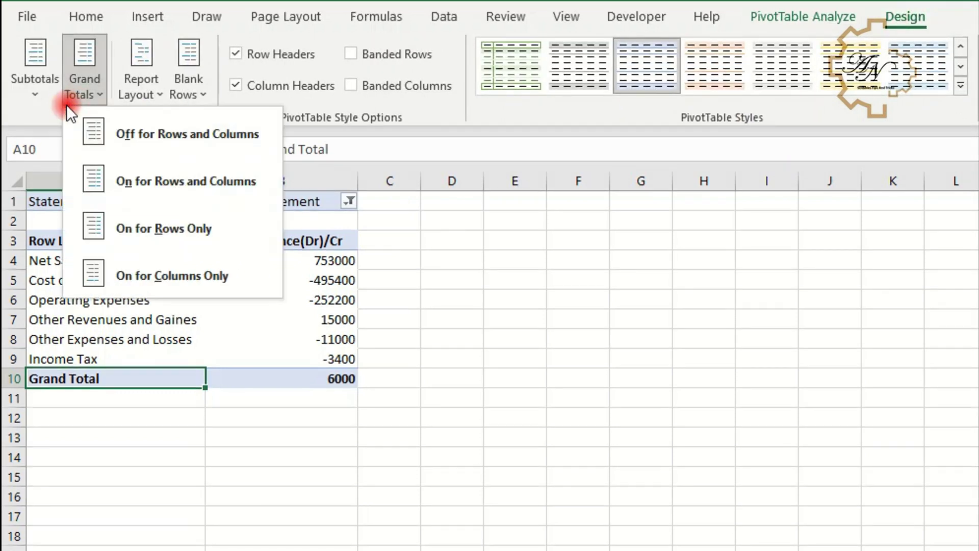
click(119, 132)
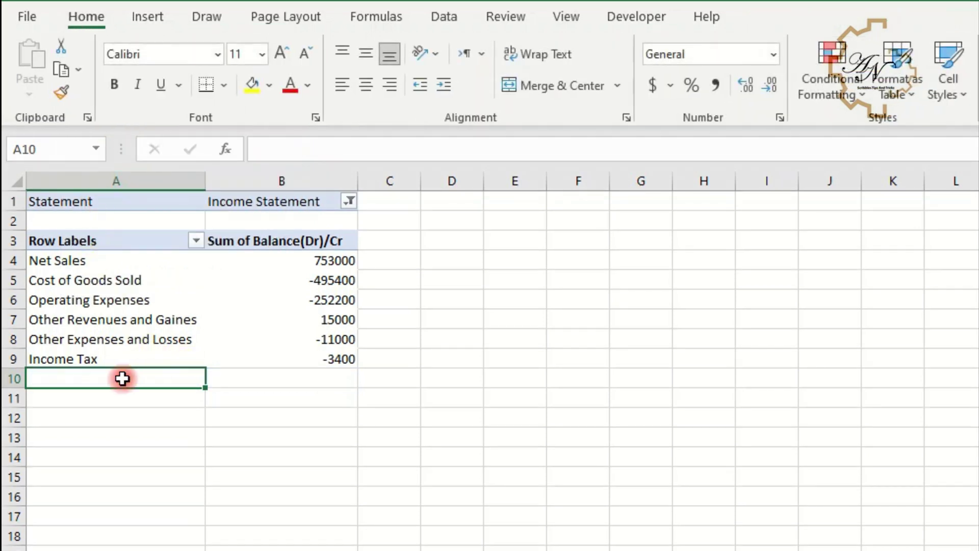
click(115, 298)
click(98, 274)
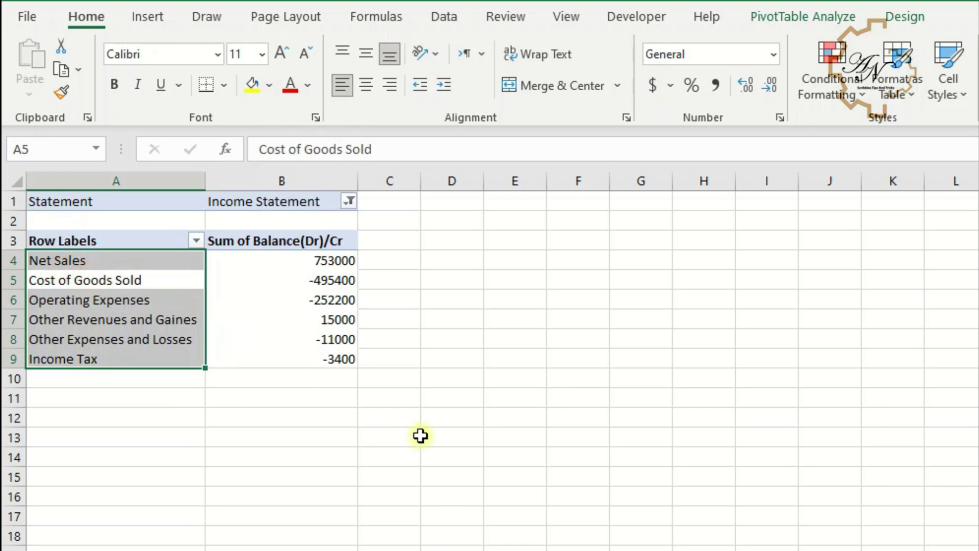
Step: Start a new calculated item on Account Type and name it Gross Profit
click(70, 280)
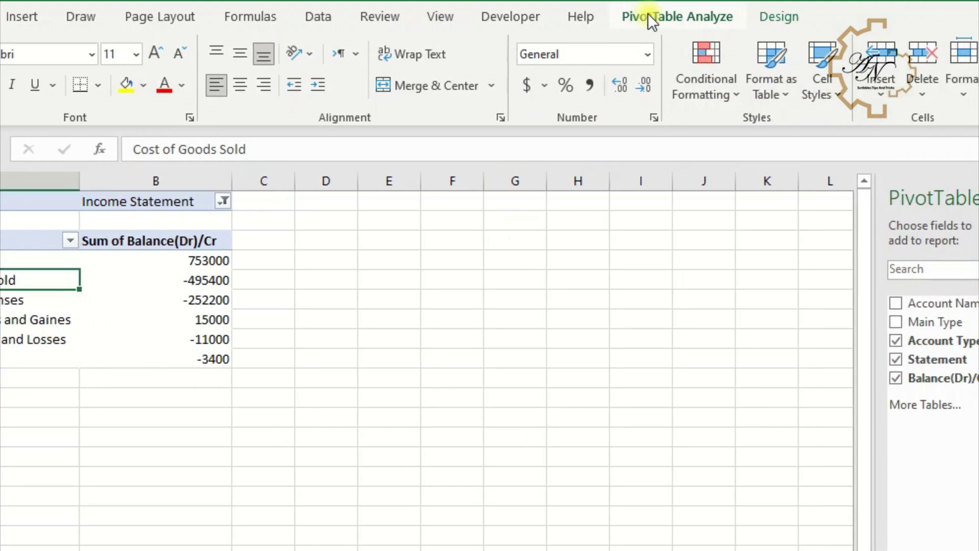
click(648, 13)
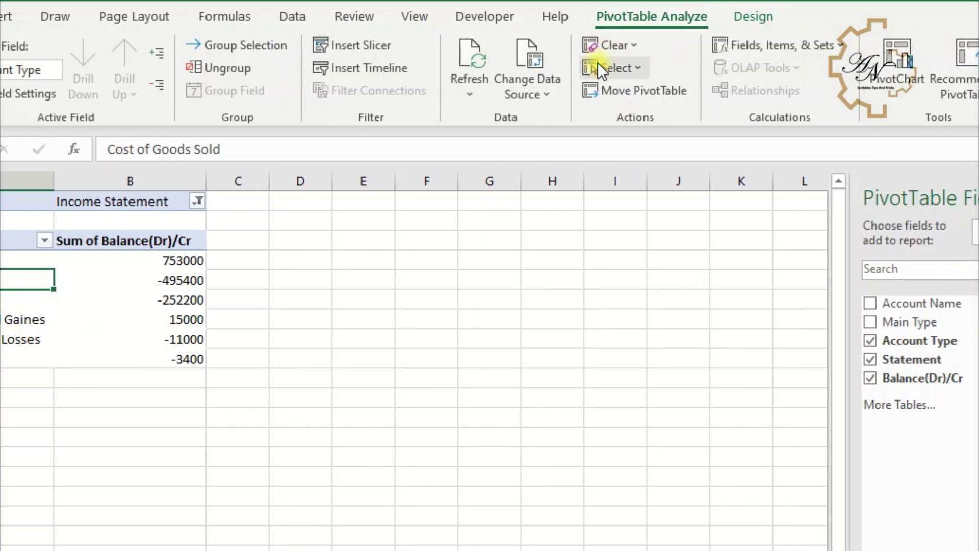
click(768, 45)
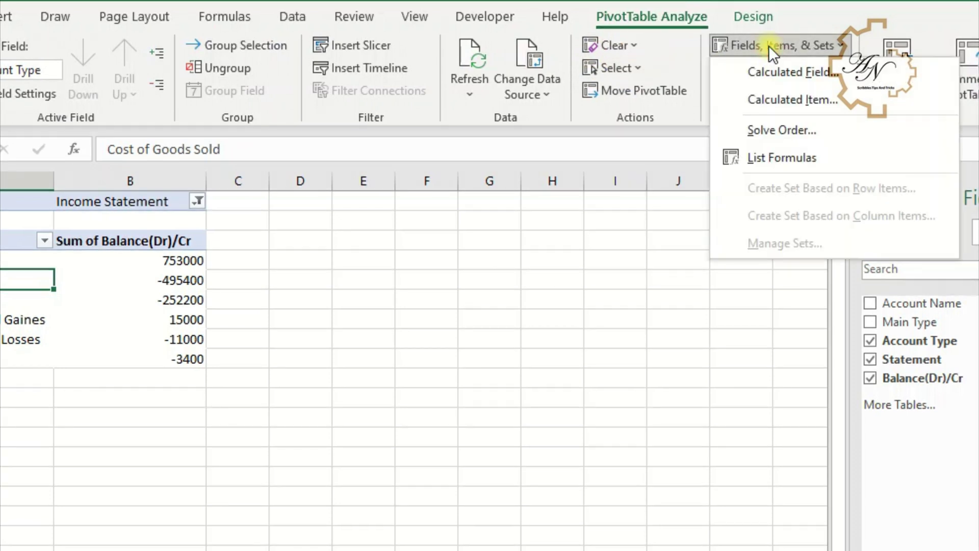
click(775, 98)
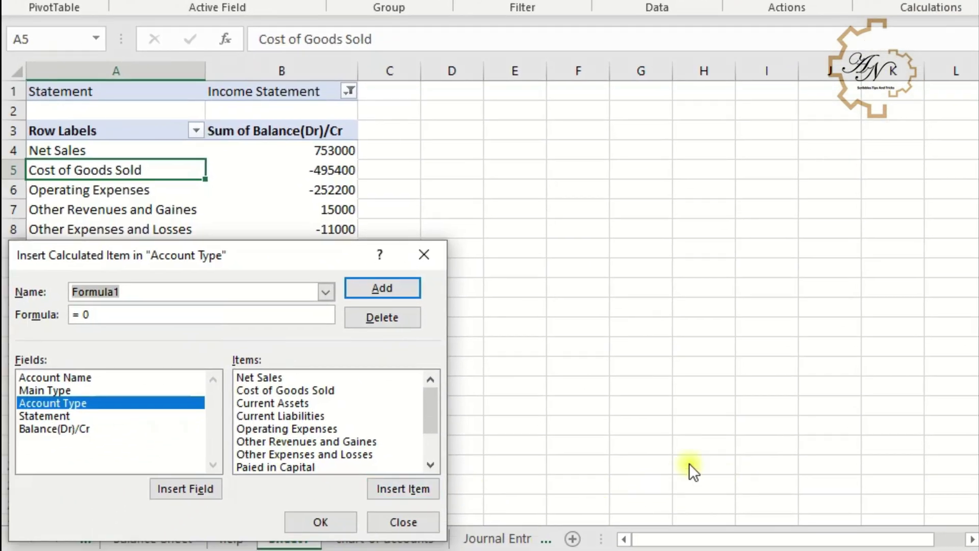
click(676, 452)
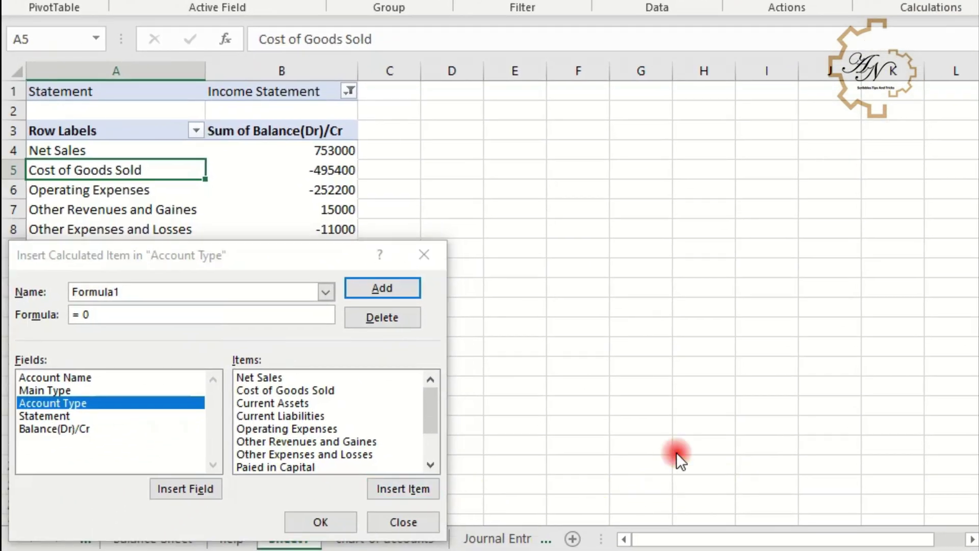
click(179, 297)
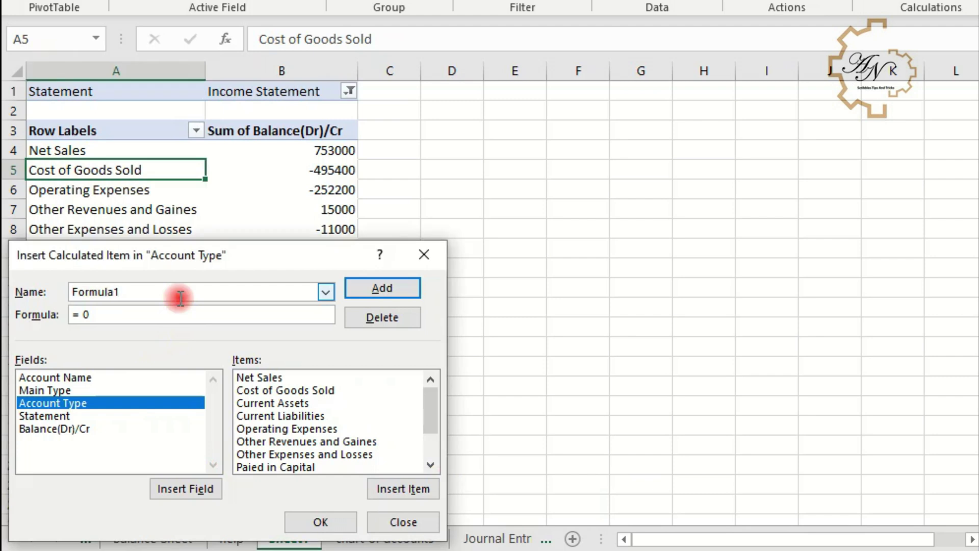
double_click(179, 298)
text(Gross Profit)
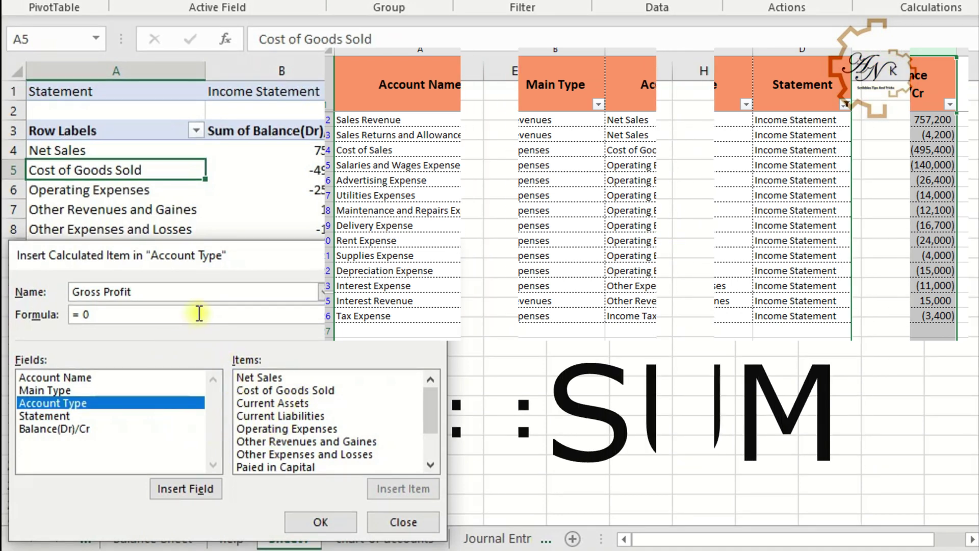
Step: Define it as 'Net Sales'+'Cost of Goods Sold', add it, and move it below Cost of Goods Sold
double_click(269, 379)
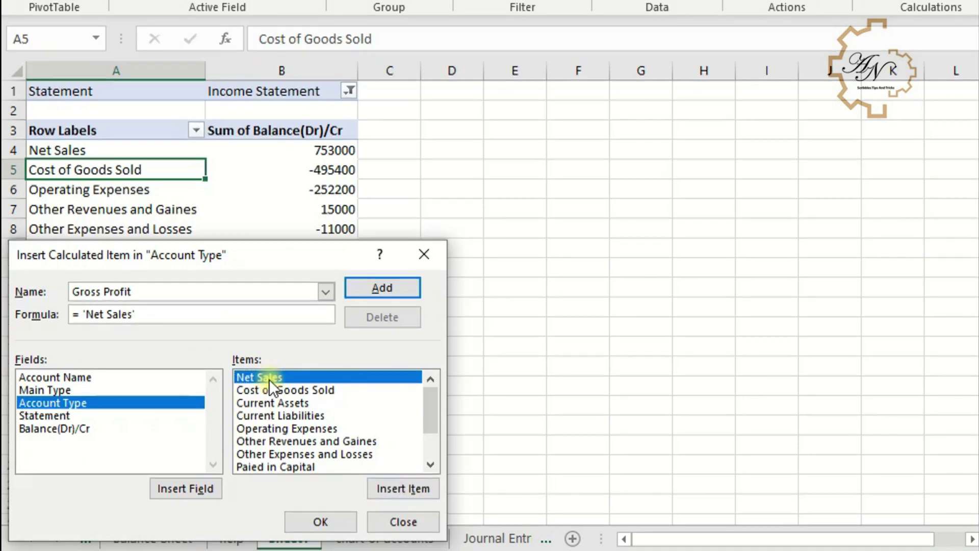
text(+)
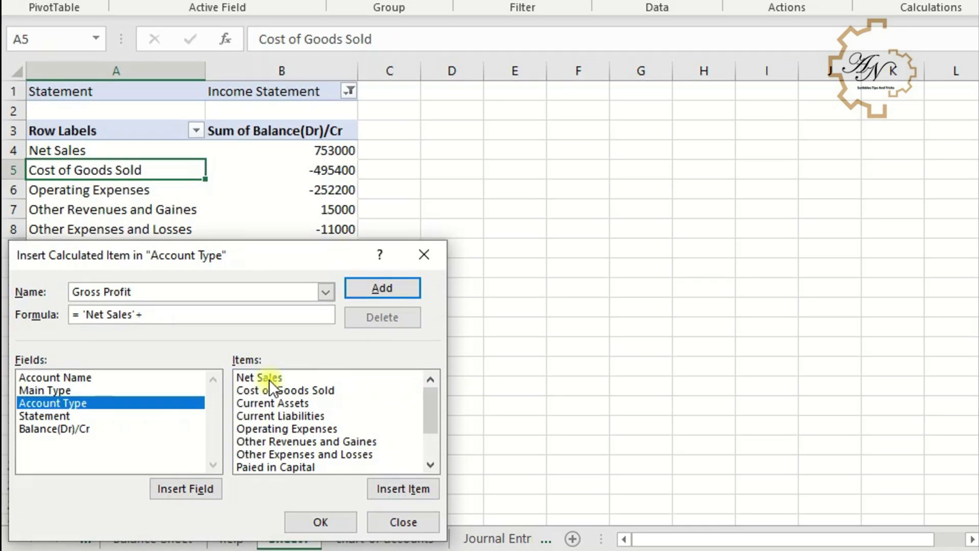
double_click(272, 390)
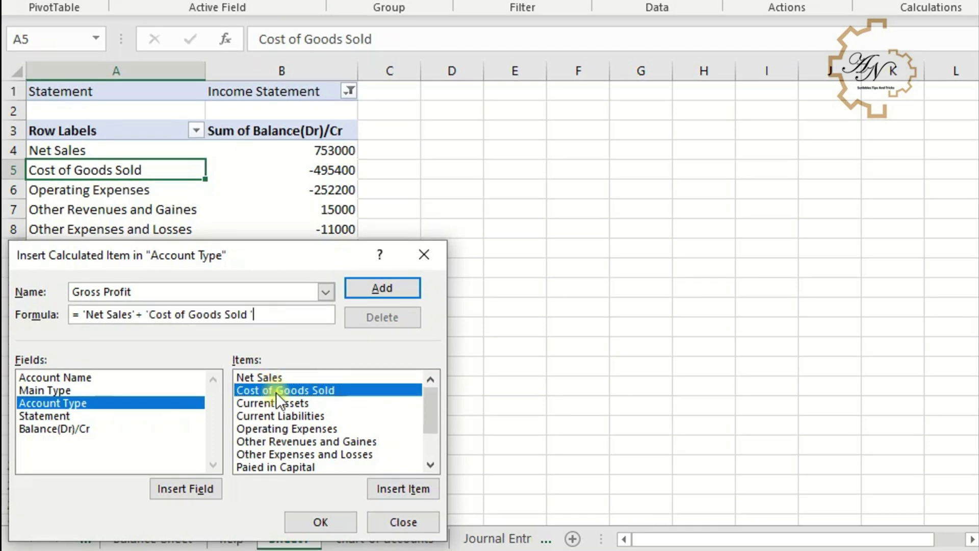
click(390, 283)
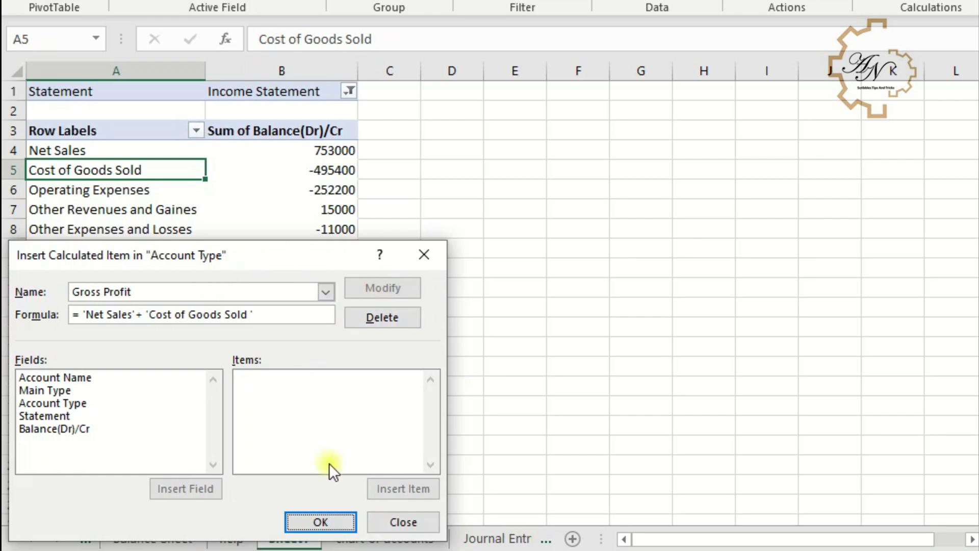
click(378, 521)
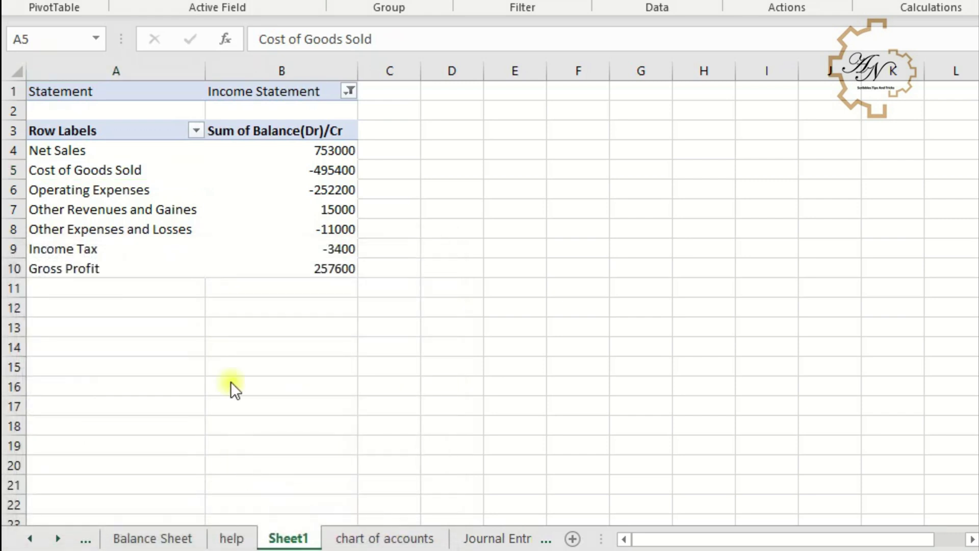
click(100, 266)
drag(89, 278, 109, 184)
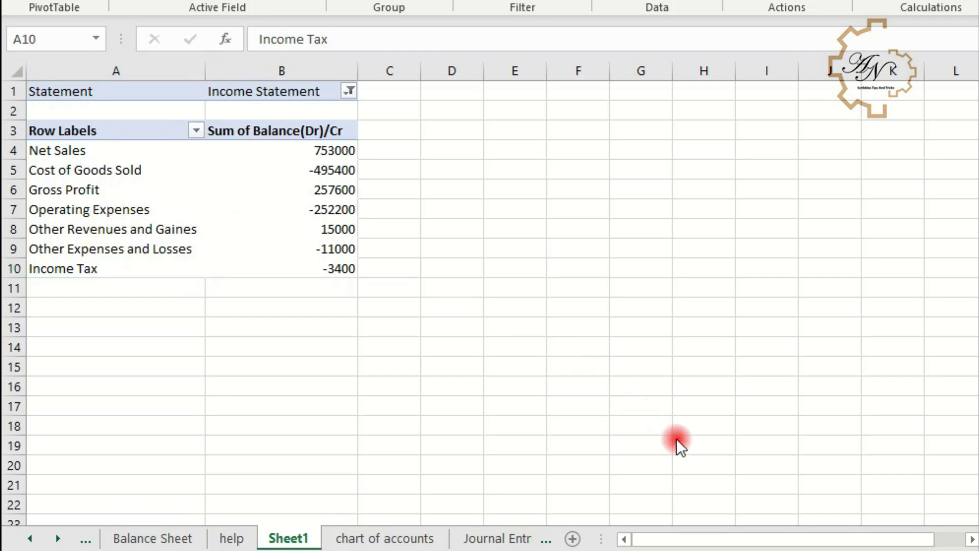
Step: Start a calculated item named Income From Operations and clear its default zero formula
click(924, 4)
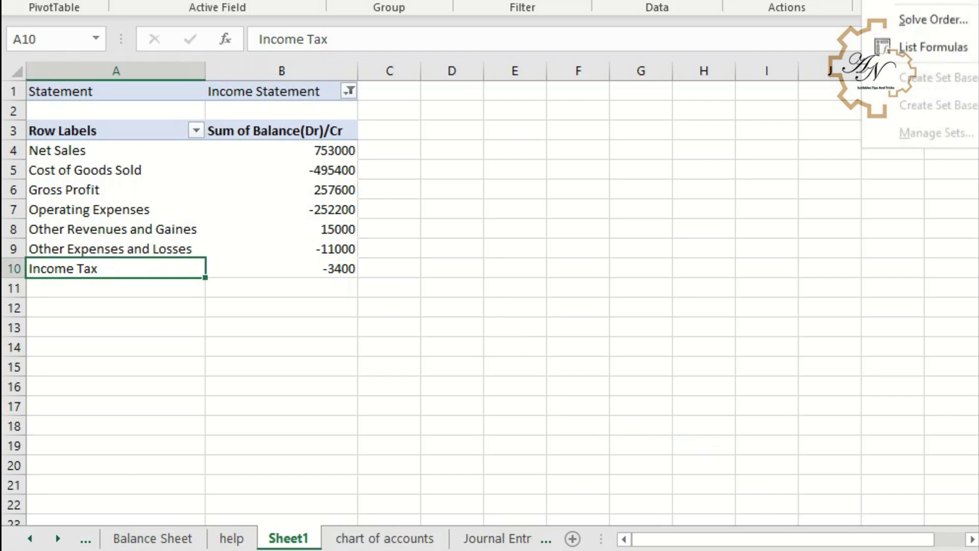
click(925, 5)
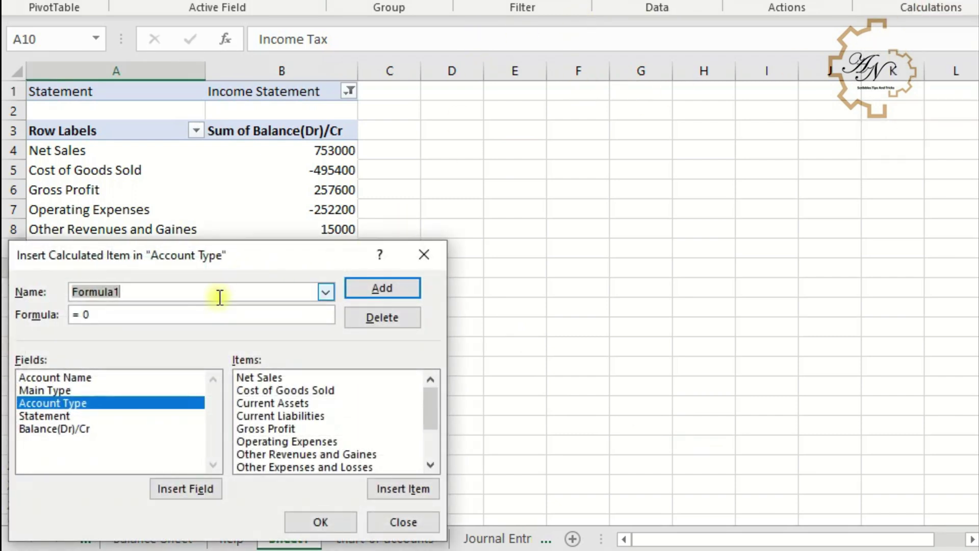
text(Income From Operations)
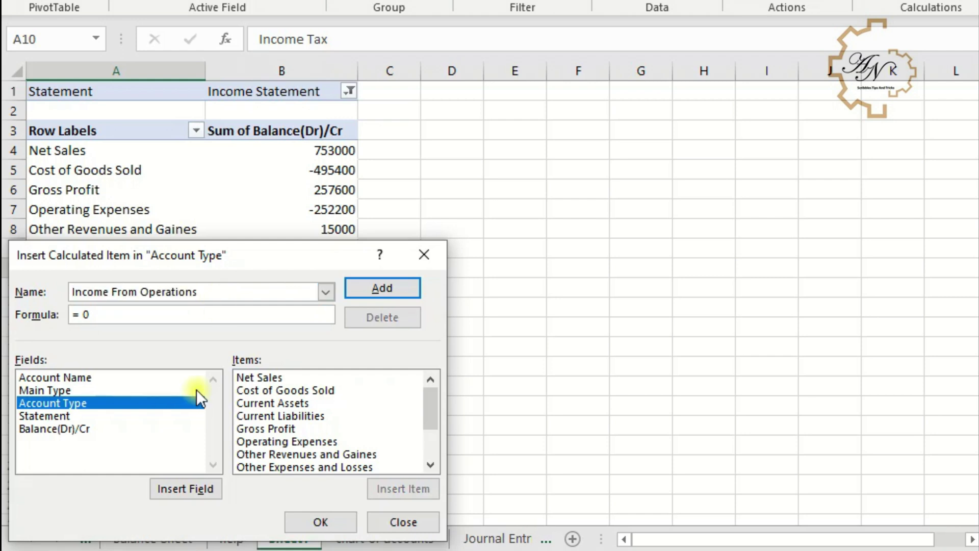
click(620, 444)
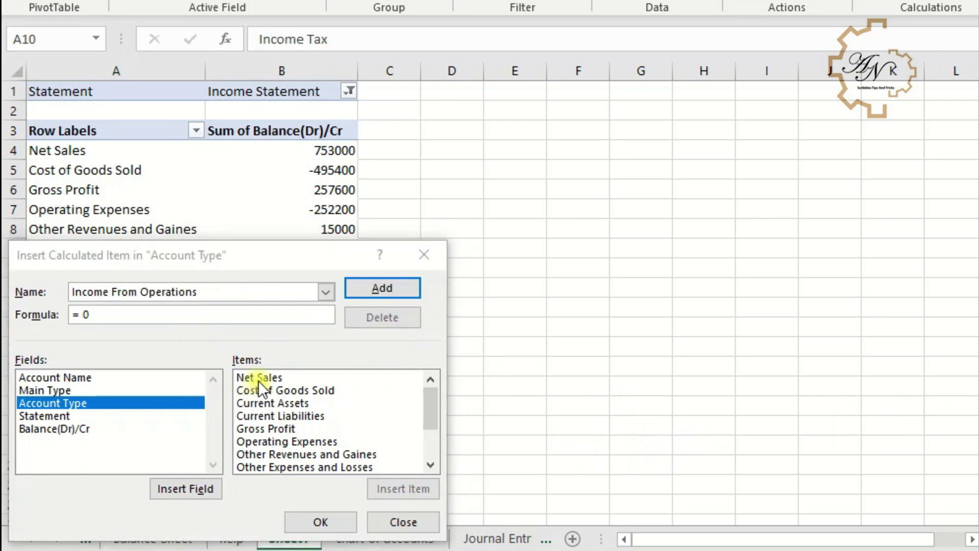
click(252, 315)
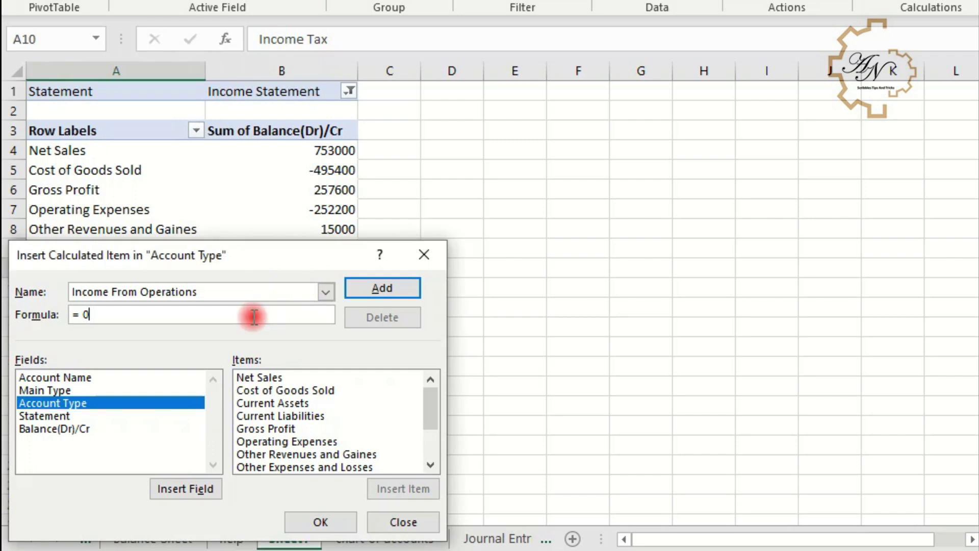
key(BackSpace)
Step: Set its formula to 'Gross Profit'+'Operating Expenses', add it, and place it below Operating Expenses
click(282, 426)
double_click(281, 428)
text(+)
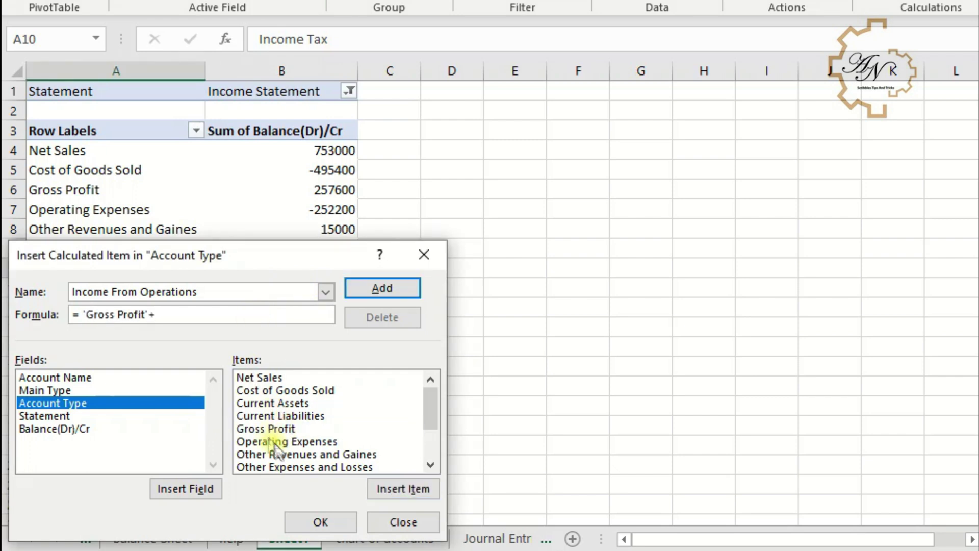
double_click(275, 441)
click(382, 288)
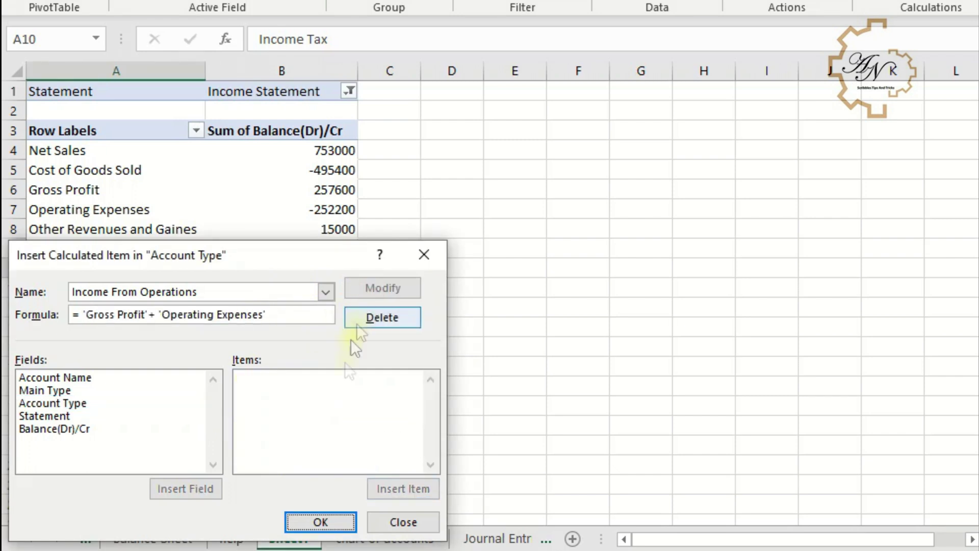
click(321, 521)
click(135, 288)
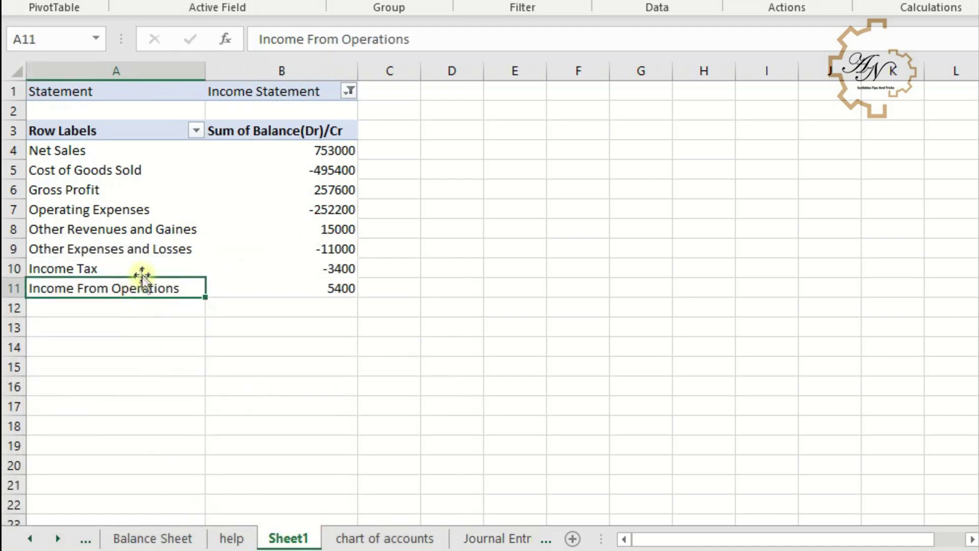
drag(137, 282, 165, 218)
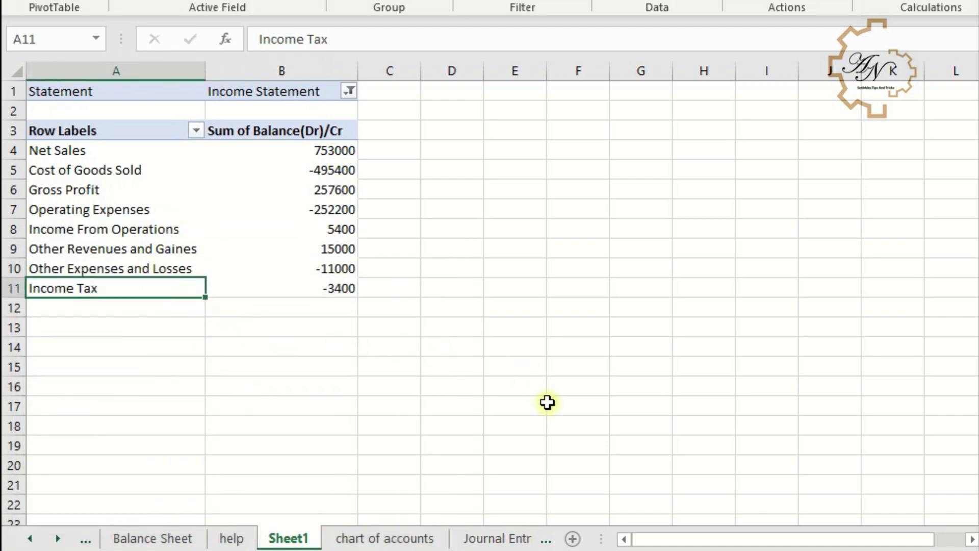
Step: Start a calculated item named Income Before Income Tax and clear its default zero
key(Up)
key(Up)
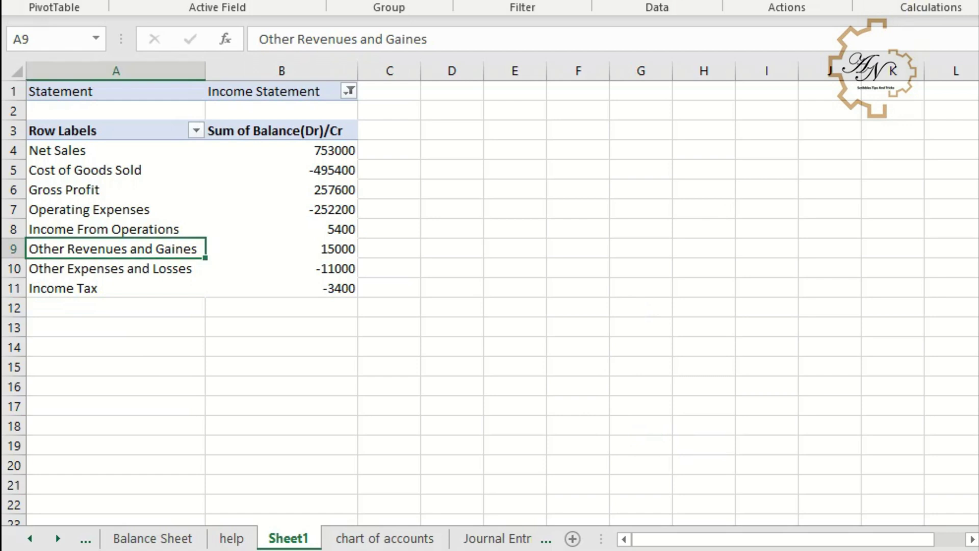
click(937, 6)
click(937, 6)
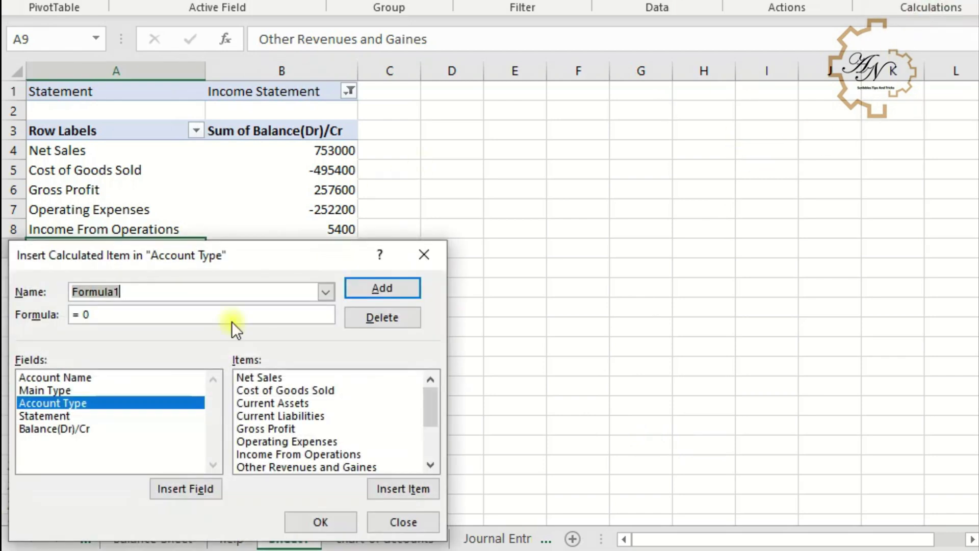
text(Income Before Income Tax)
key(BackSpace)
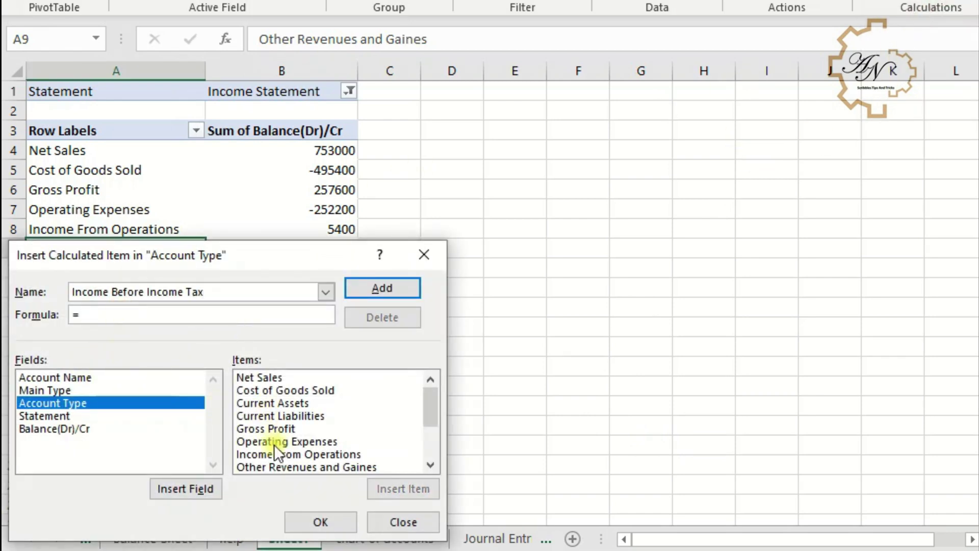
Step: Sum Income From Operations, Other Revenues and Other Expenses, then move the item above Income Tax
double_click(262, 456)
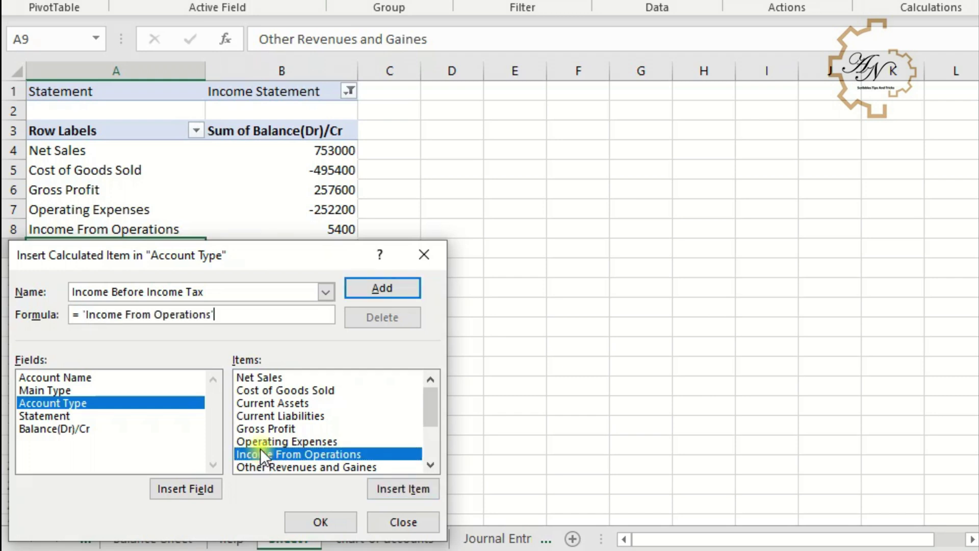
text(+)
double_click(290, 466)
text(+)
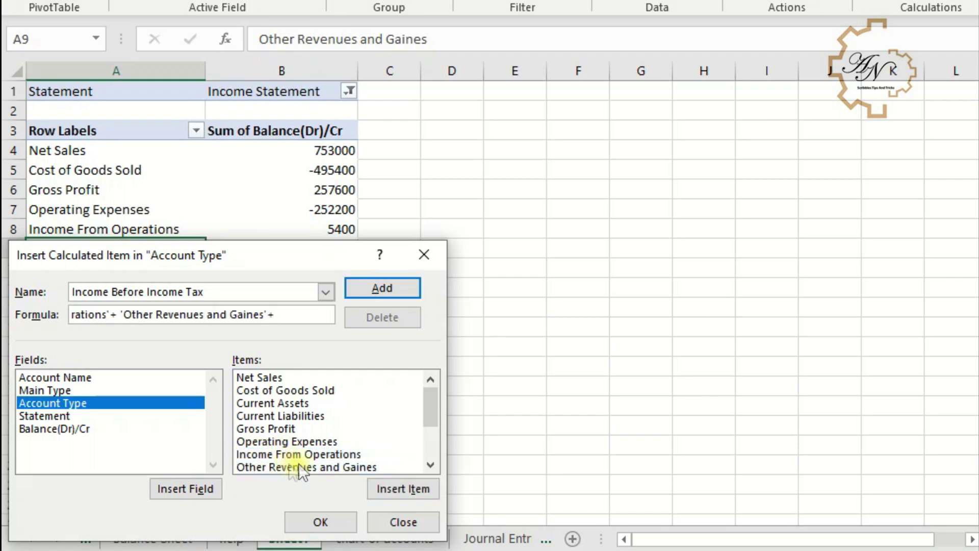
click(430, 464)
double_click(324, 468)
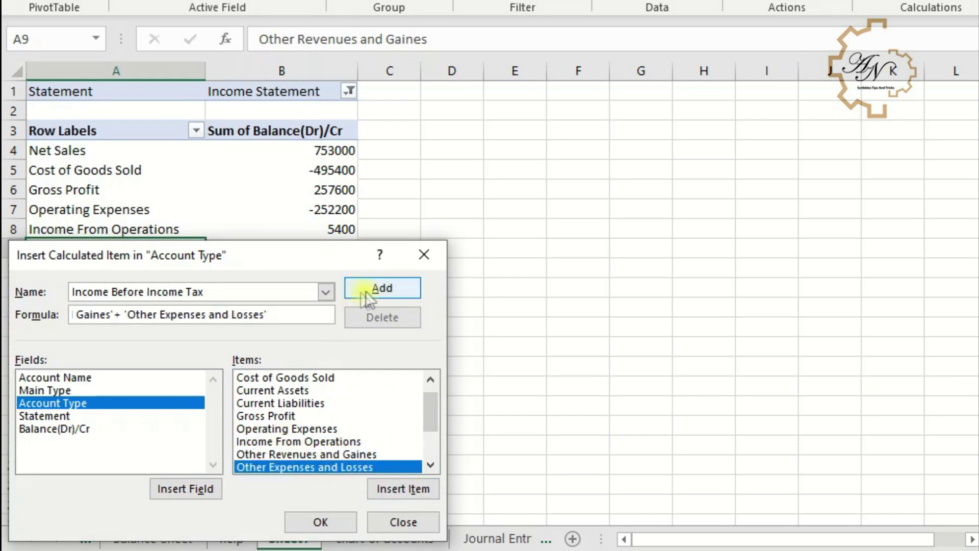
click(382, 289)
click(320, 522)
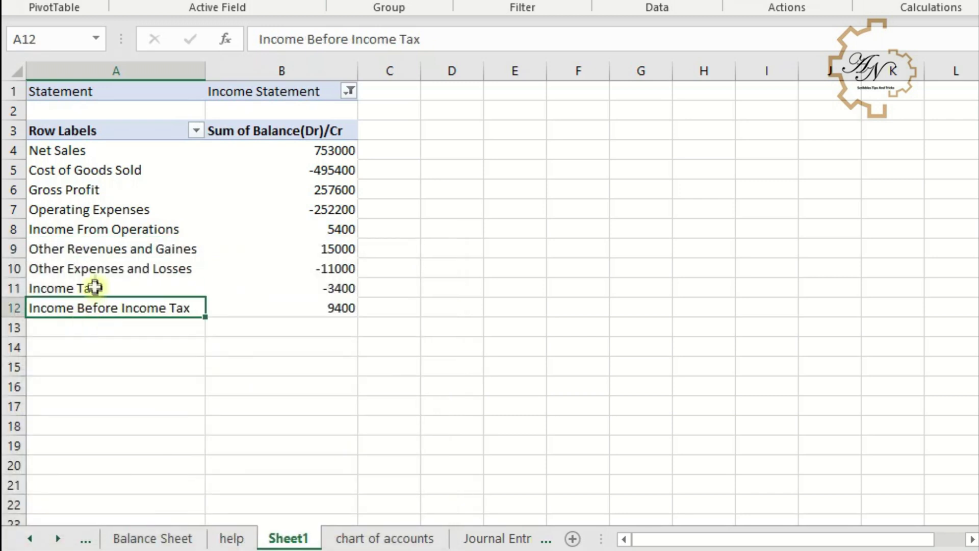
drag(96, 315, 96, 291)
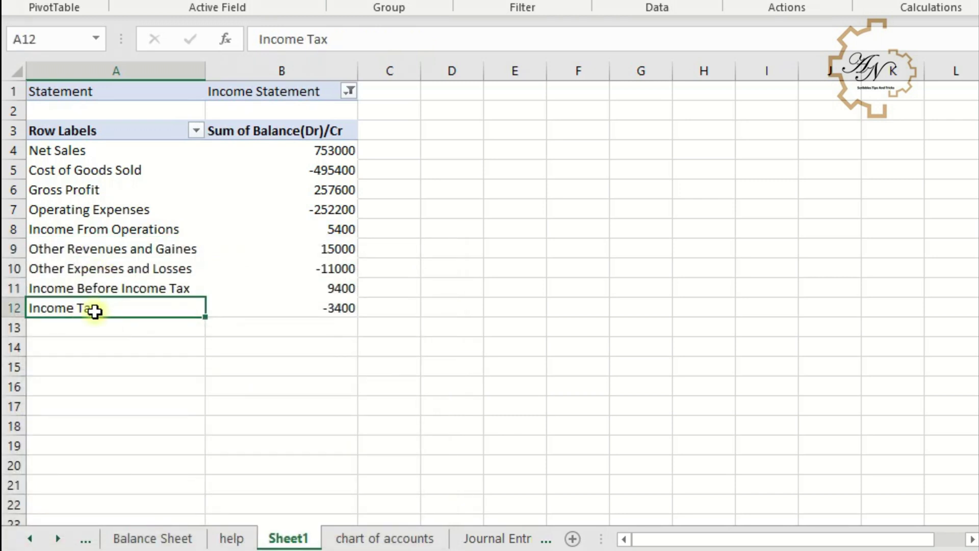
Step: Start a calculated item named Net Income and clear its default zero formula
click(931, 17)
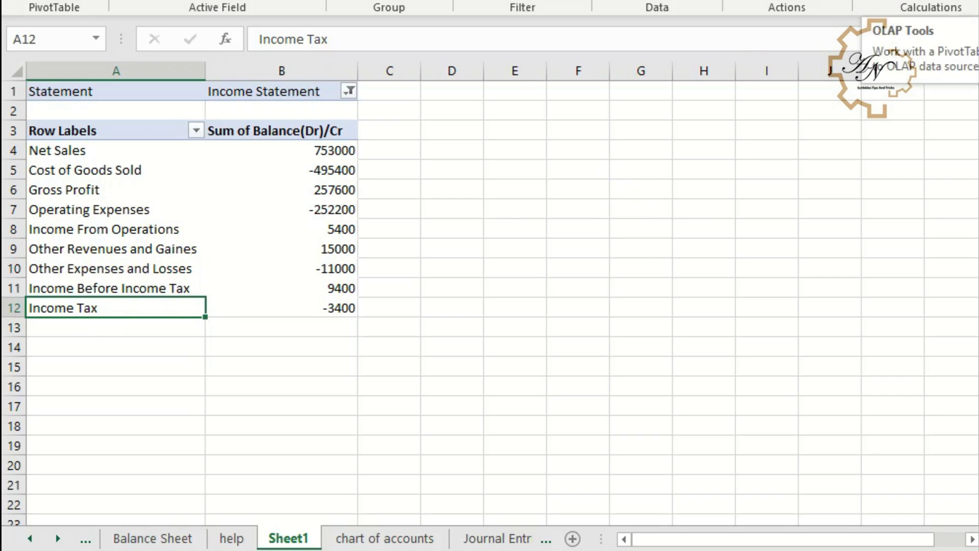
click(941, 58)
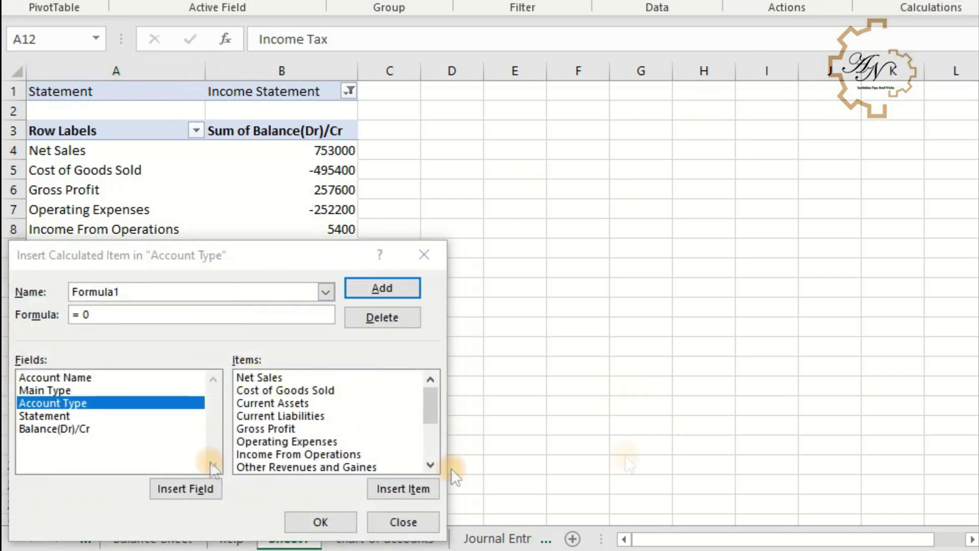
click(99, 290)
text(Net Income)
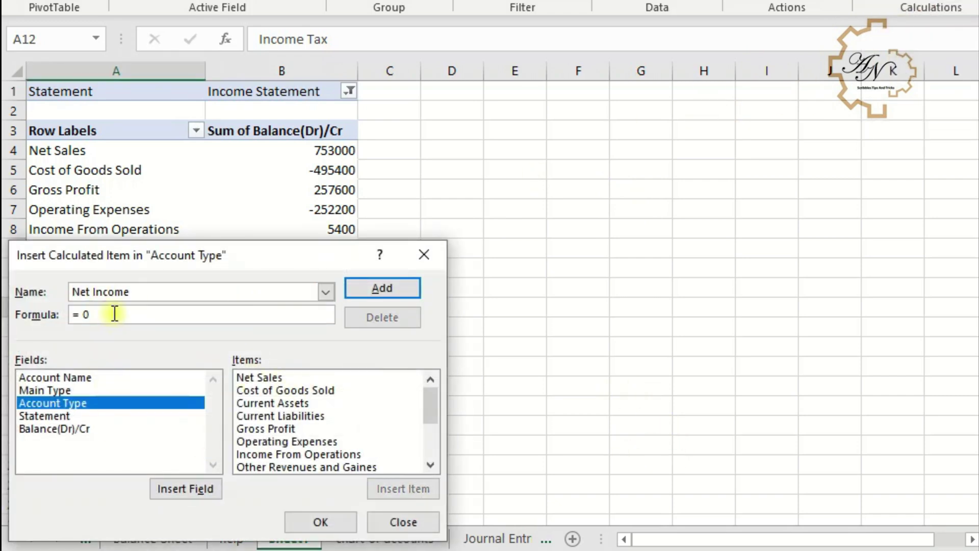
click(114, 315)
key(BackSpace)
click(432, 466)
click(431, 466)
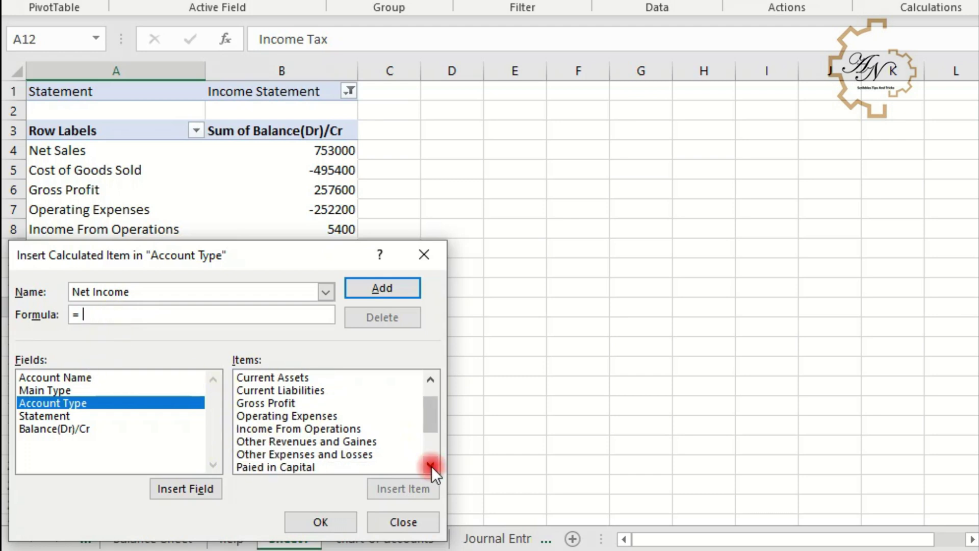
scroll(301, 433, down, 3)
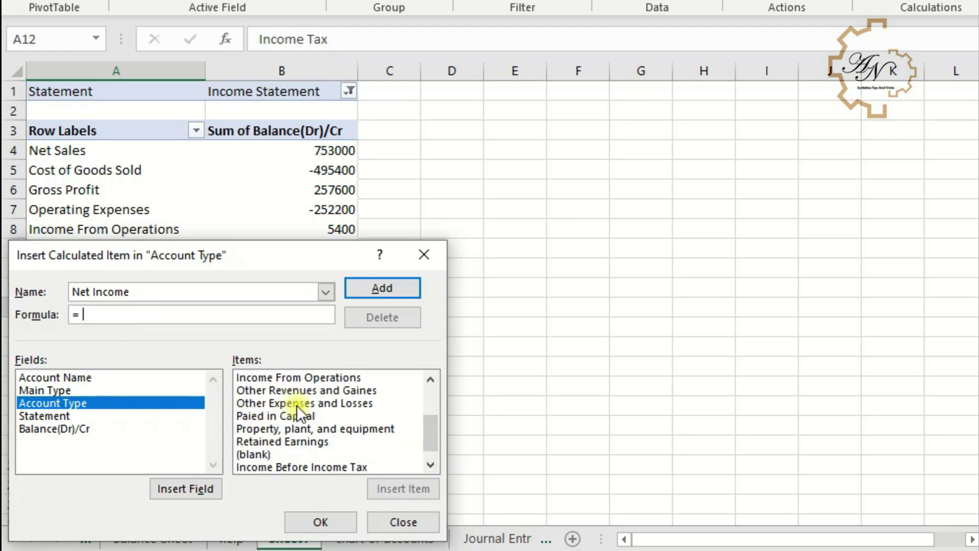
scroll(299, 413, down, 3)
Step: Set the Net Income formula to 'Income Before Income Tax'+'Income Tax' and add it
double_click(301, 453)
text(+)
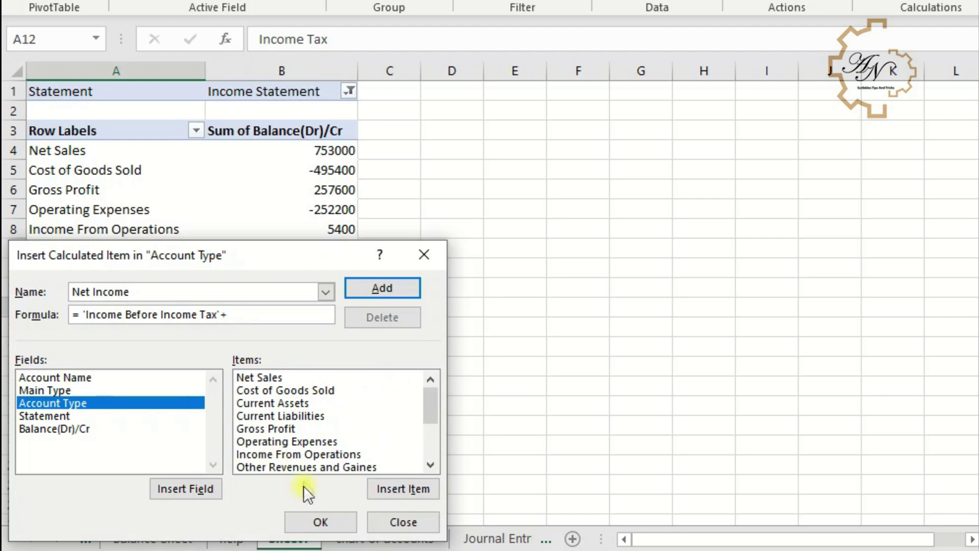
scroll(273, 444, down, 3)
double_click(273, 468)
click(311, 525)
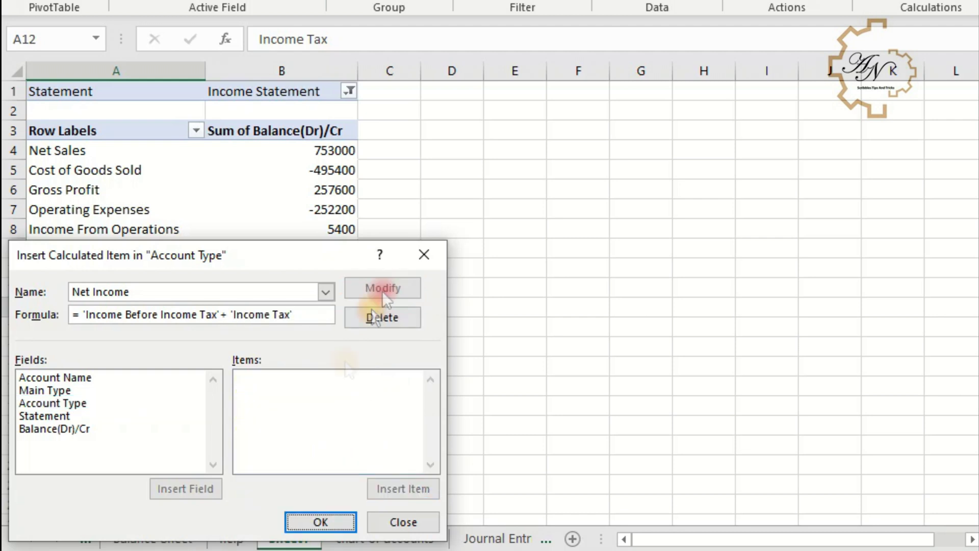
click(321, 523)
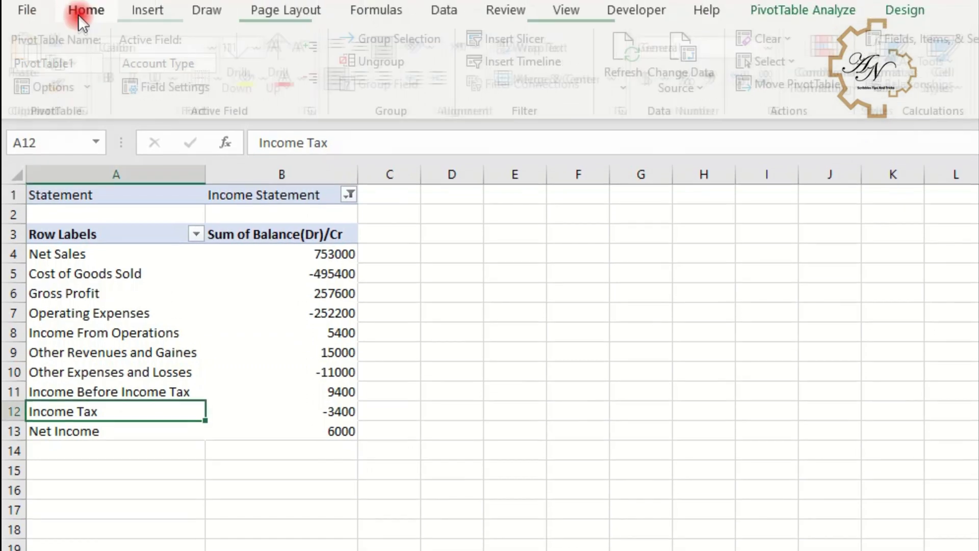
click(81, 11)
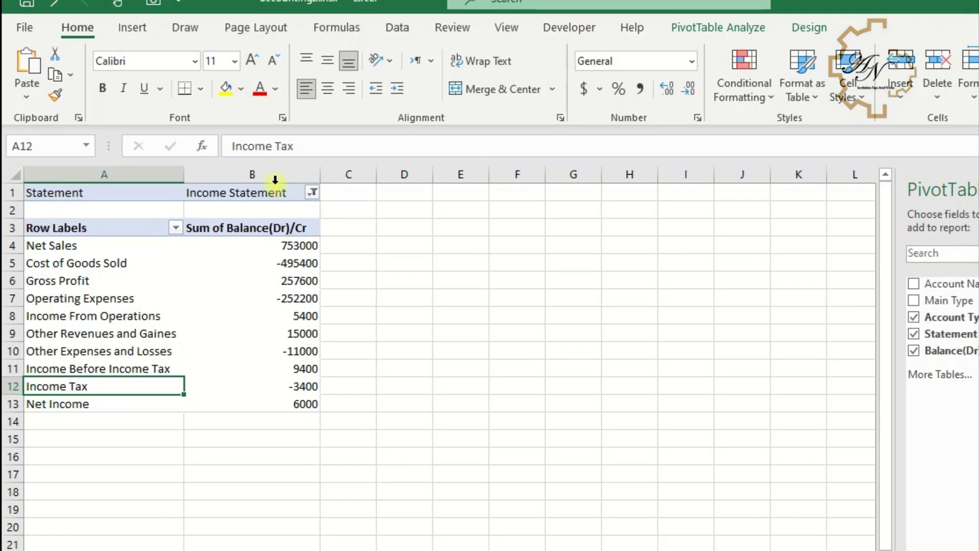
Step: Apply Comma Style to the PivotTable's amount column and remove its decimal places
click(306, 205)
click(555, 91)
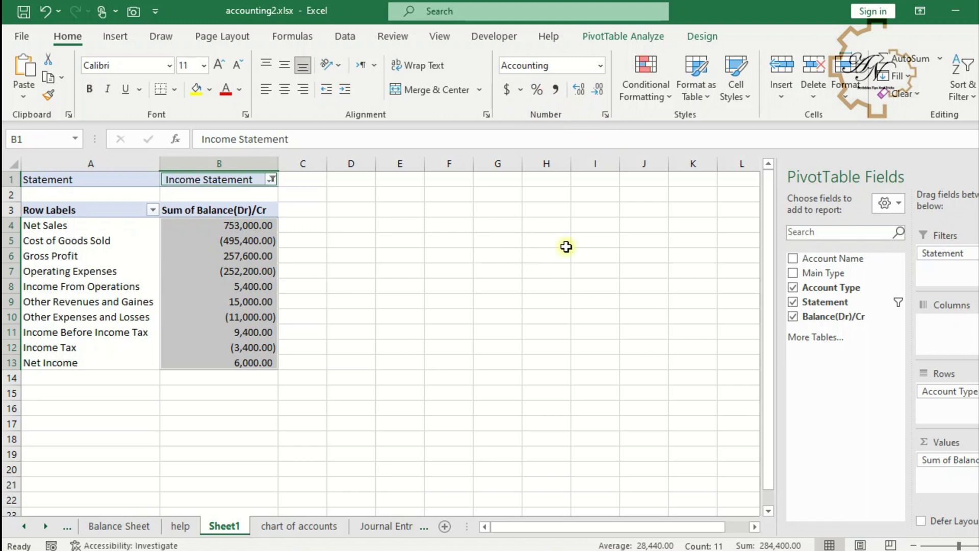
click(599, 90)
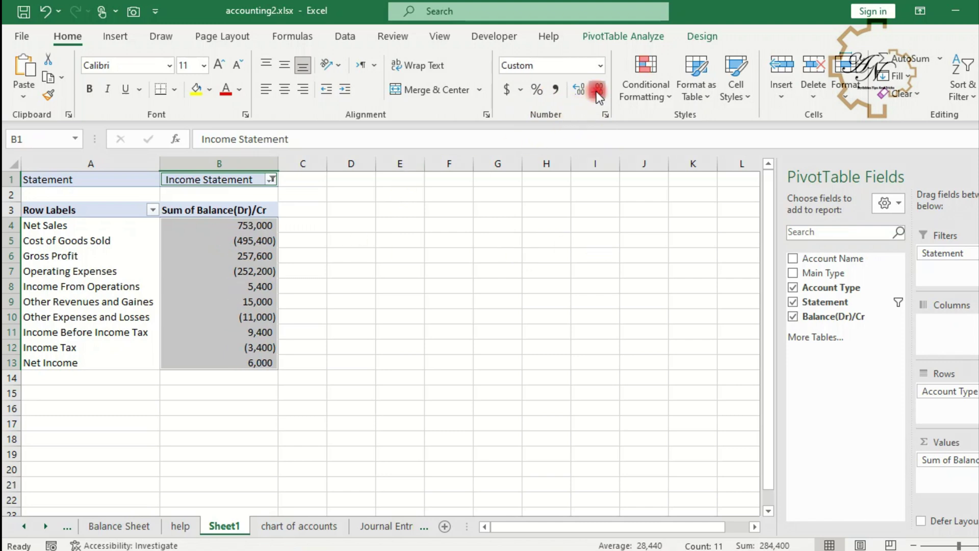
Step: Add Account Name rows and collapse Gross Profit, Income From Operations, Income Before Tax and Net Income
click(792, 259)
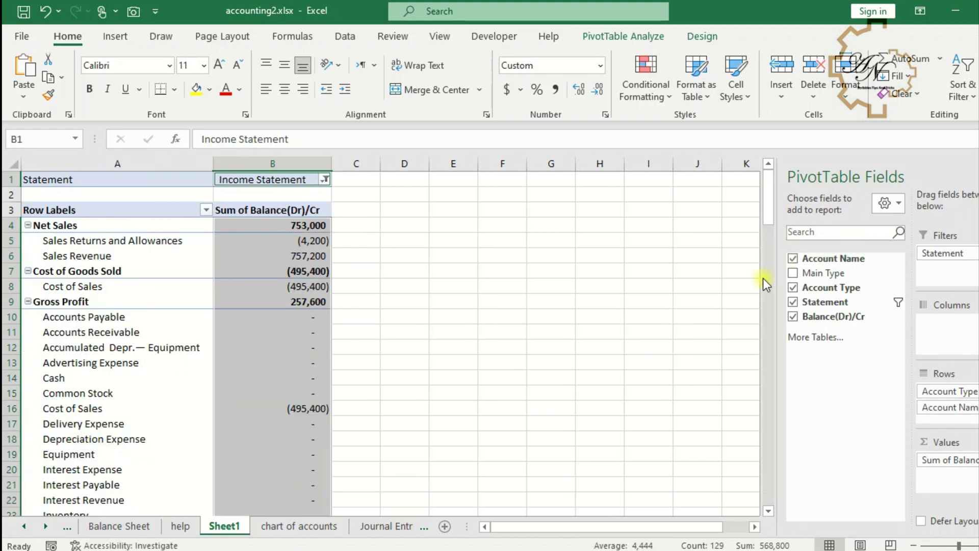
click(46, 301)
click(28, 301)
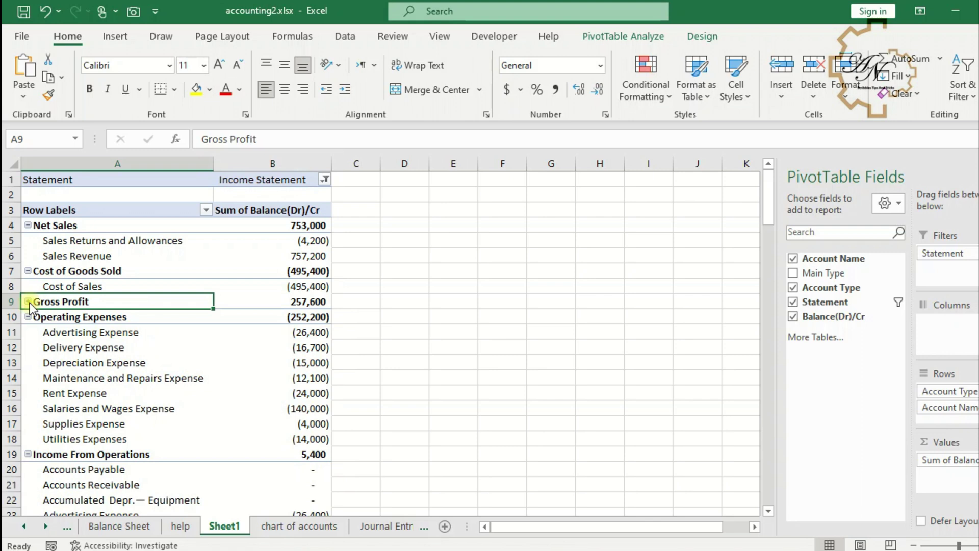
scroll(34, 378, down, 2)
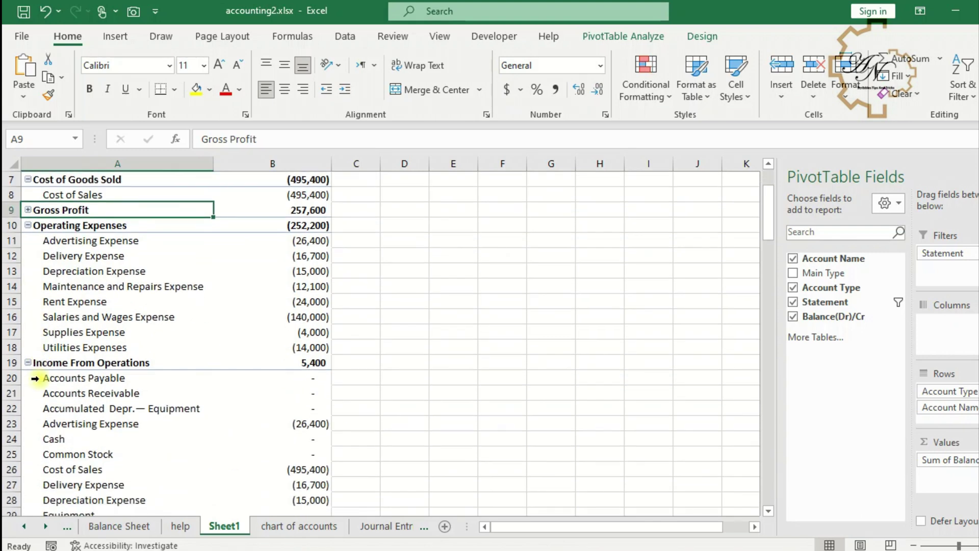
click(30, 363)
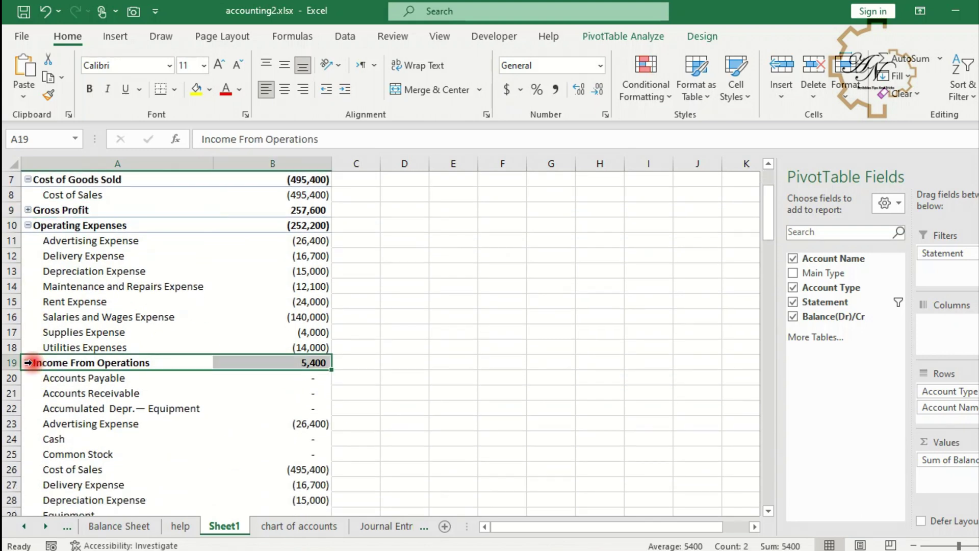
click(29, 362)
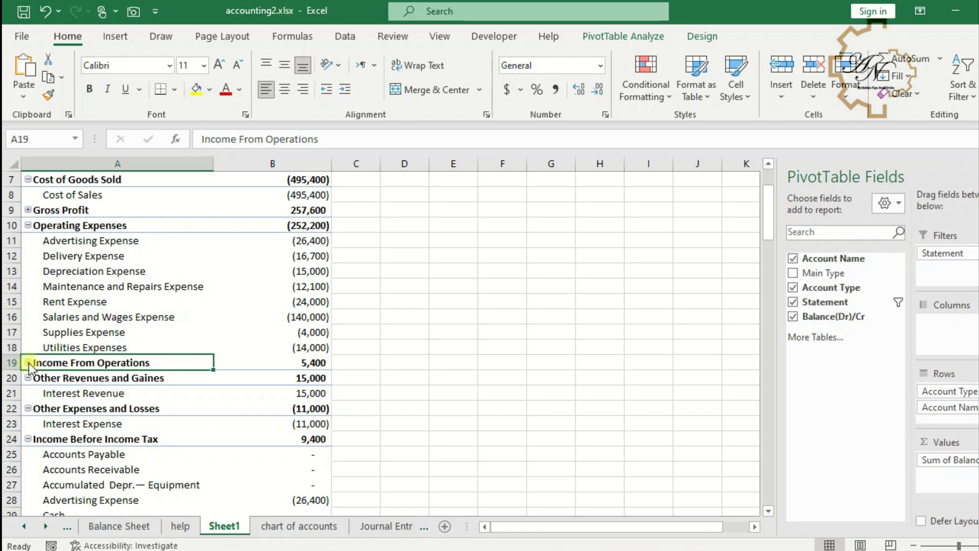
scroll(29, 363, down, 1)
click(29, 392)
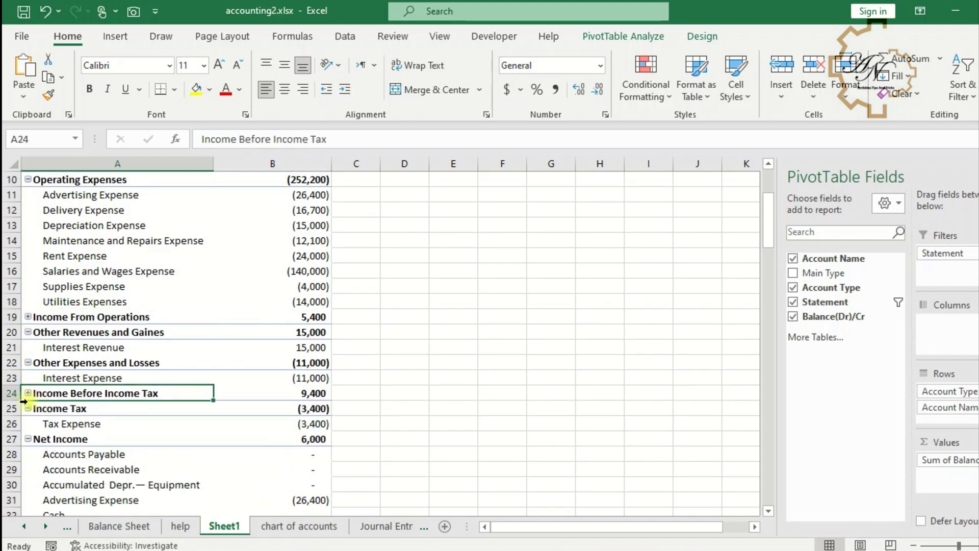
click(28, 439)
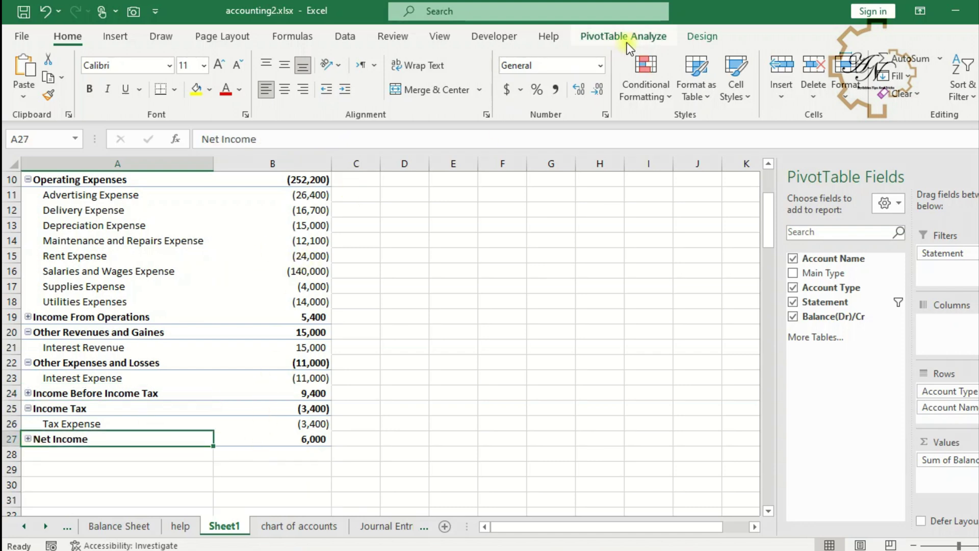
Step: Show subtotals at the bottom of each account-type group
click(699, 36)
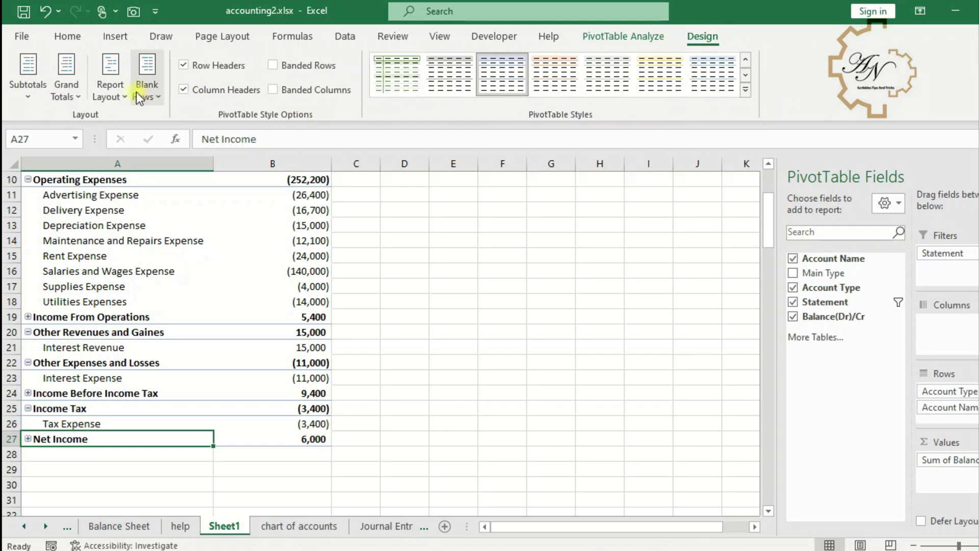
click(28, 84)
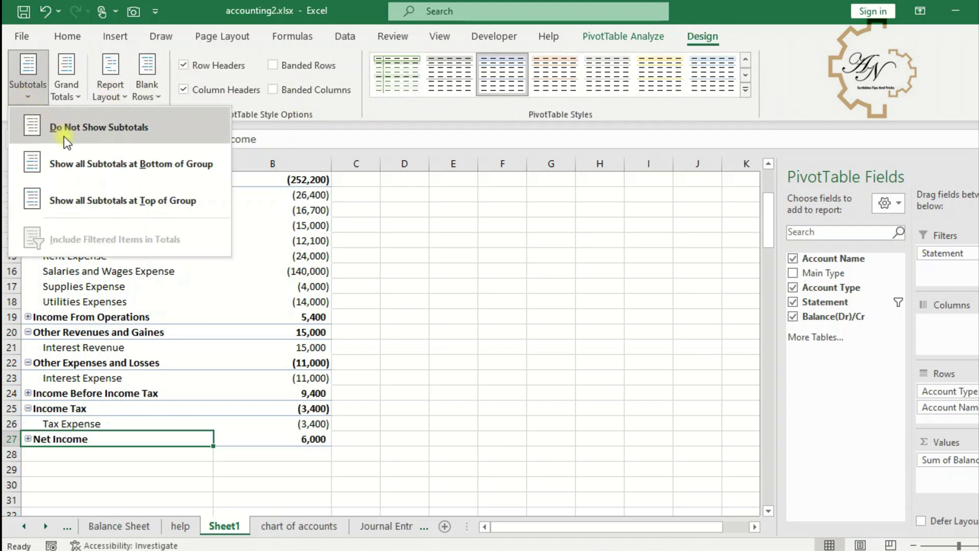
click(74, 163)
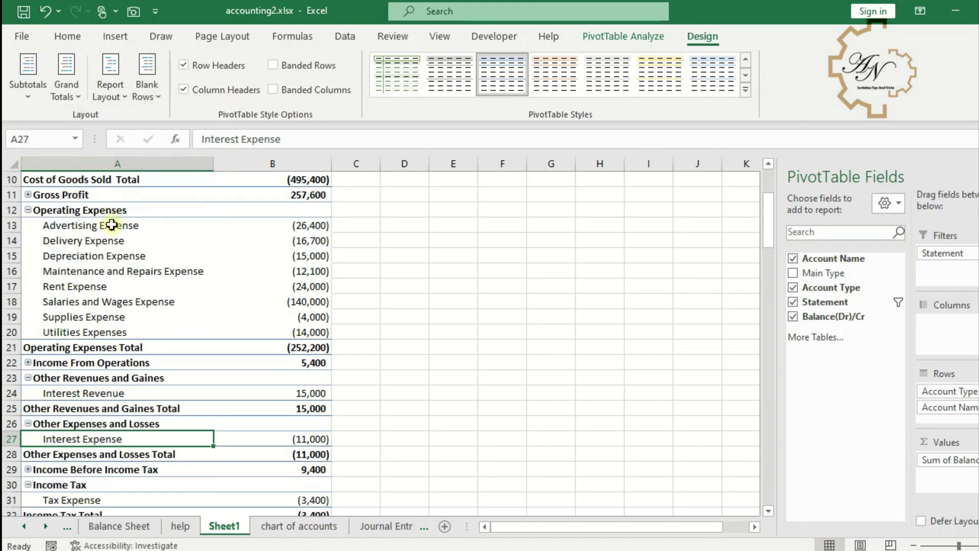
scroll(116, 230, up, 5)
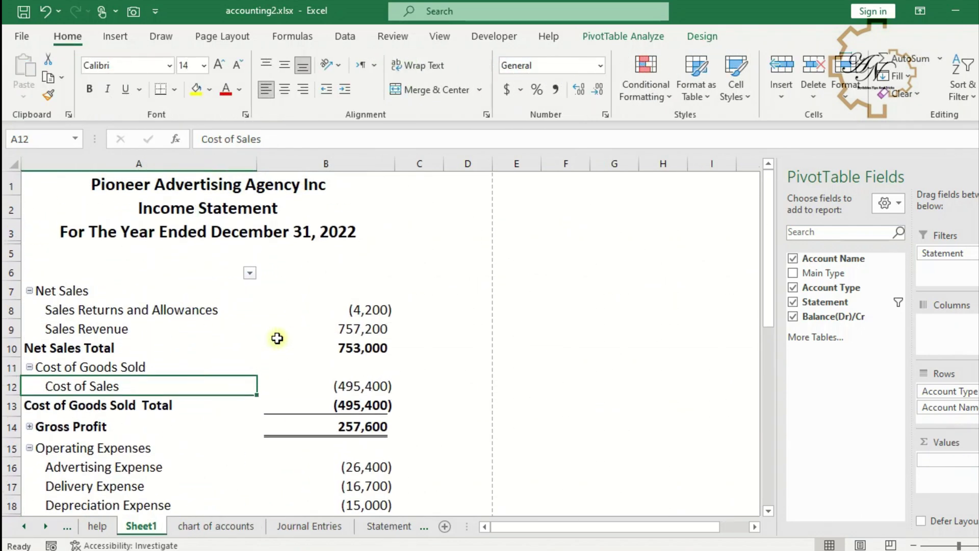
scroll(277, 338, down, 4)
scroll(277, 338, down, 2)
scroll(277, 337, down, 1)
scroll(276, 337, down, 1)
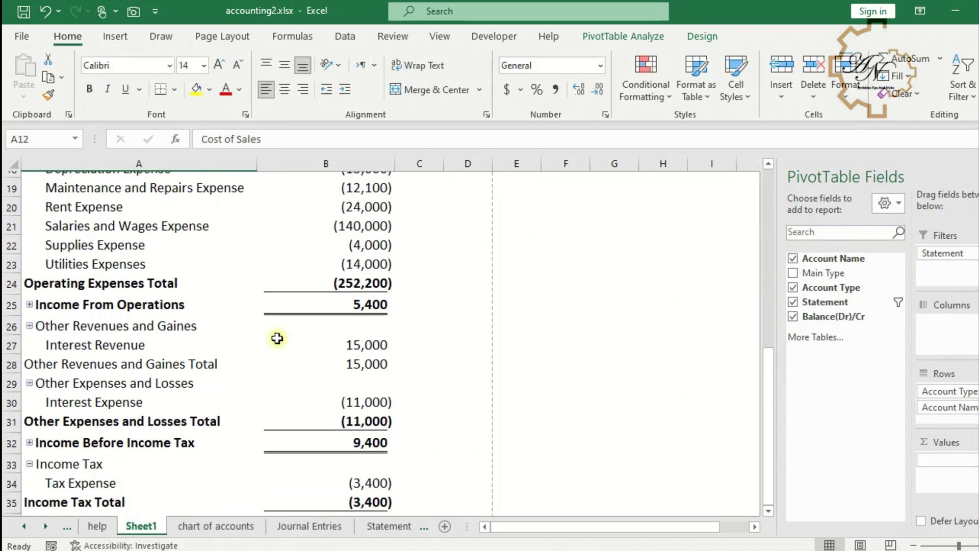
scroll(277, 337, down, 1)
scroll(277, 337, up, 1)
scroll(277, 337, up, 3)
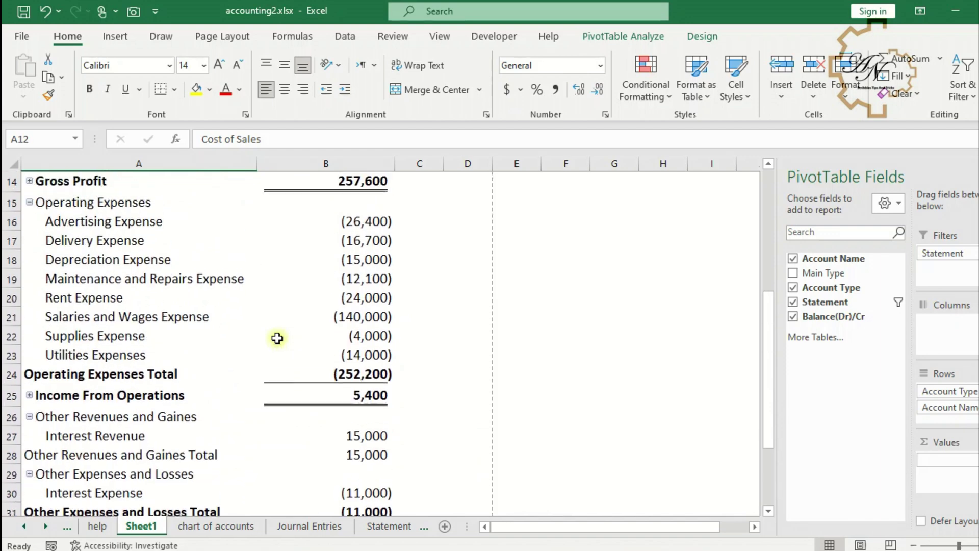
scroll(277, 337, up, 4)
scroll(277, 338, up, 1)
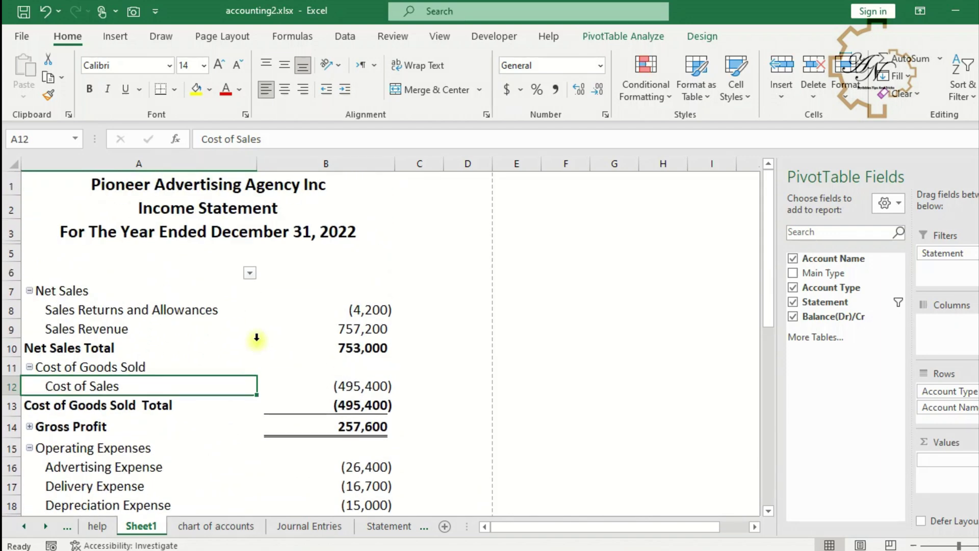
Step: Preview the Pioneer Advertising Agency Inc income statement for printing on a single portrait page
key(ctrl+p)
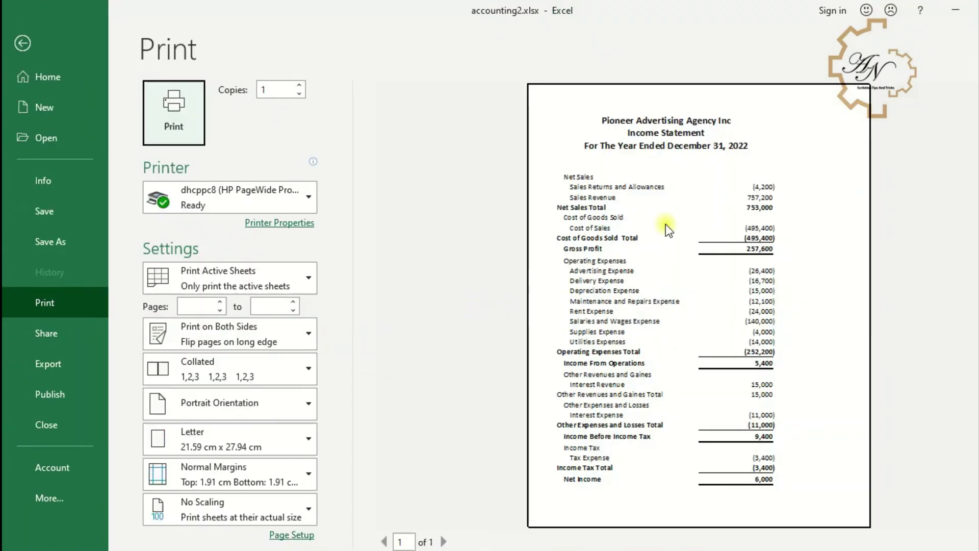